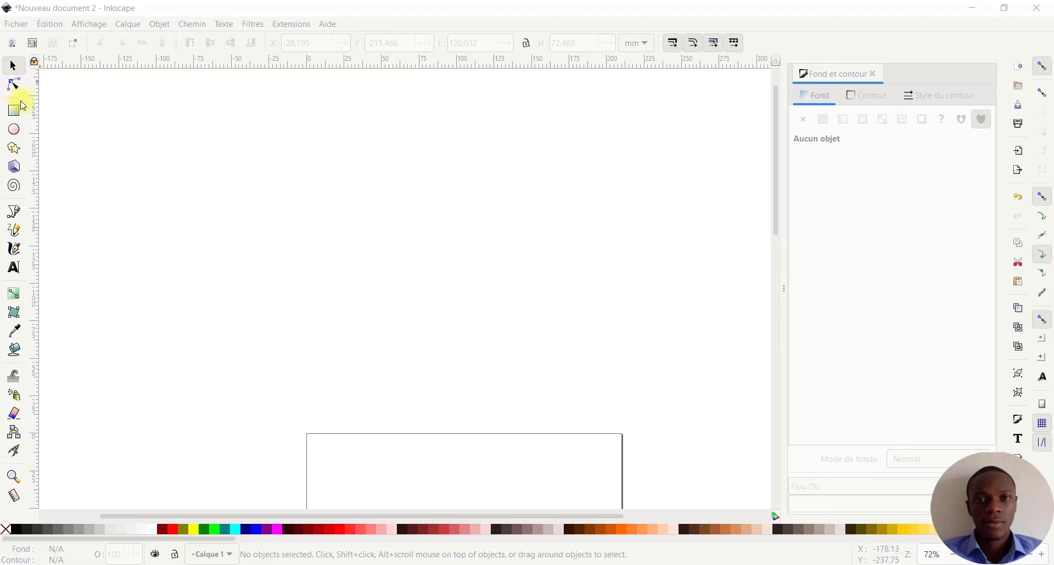
Step: Draw a rectangle about 106 by 53 mm and an ellipse with radii about 34 and 21 mm, filled cyan
left_click(20, 106)
left_click_drag(108, 130, 269, 210)
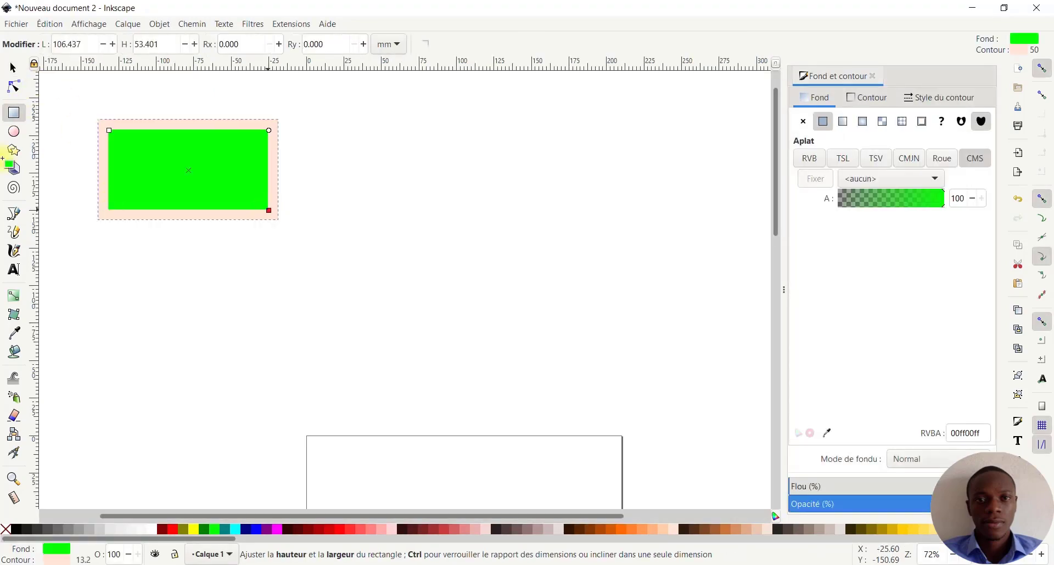
left_click(12, 132)
left_click_drag(454, 280, 356, 219)
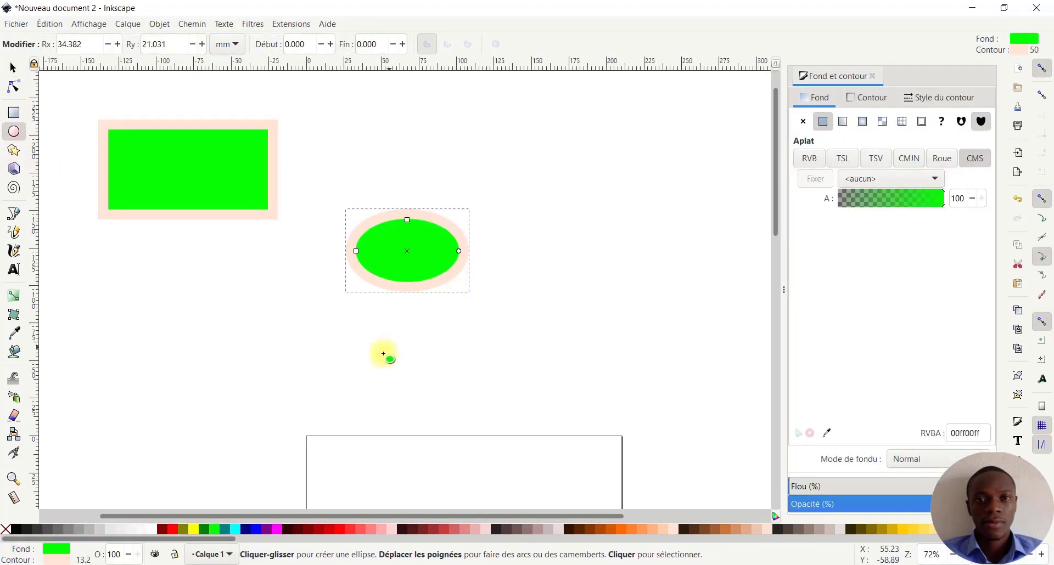
left_click(182, 530)
left_click(235, 529)
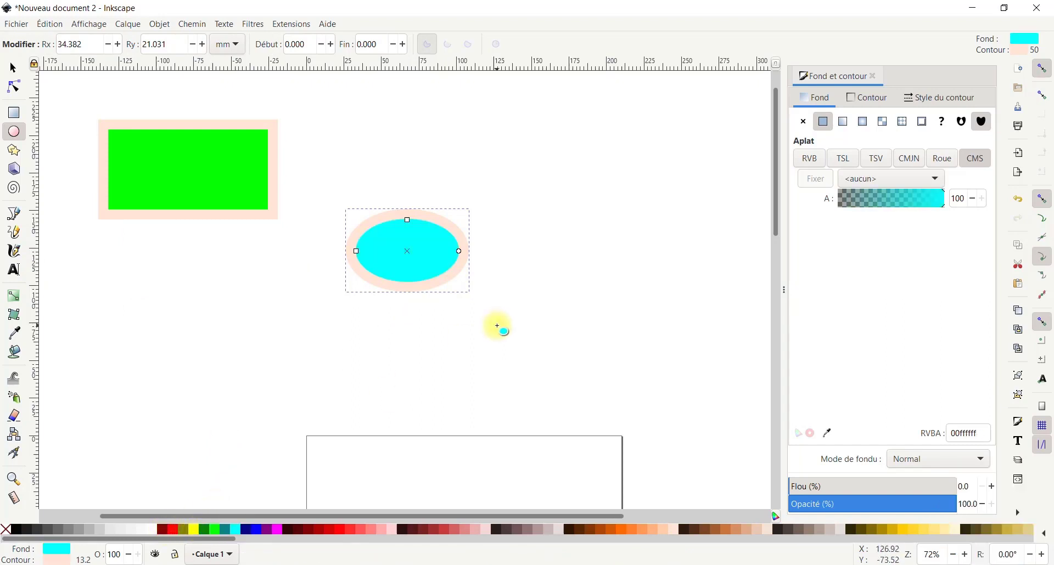
Step: Draw a three-turn spiral beyond the ellipse and a small five-pointed star below the green rectangle, filled red
left_click(13, 189)
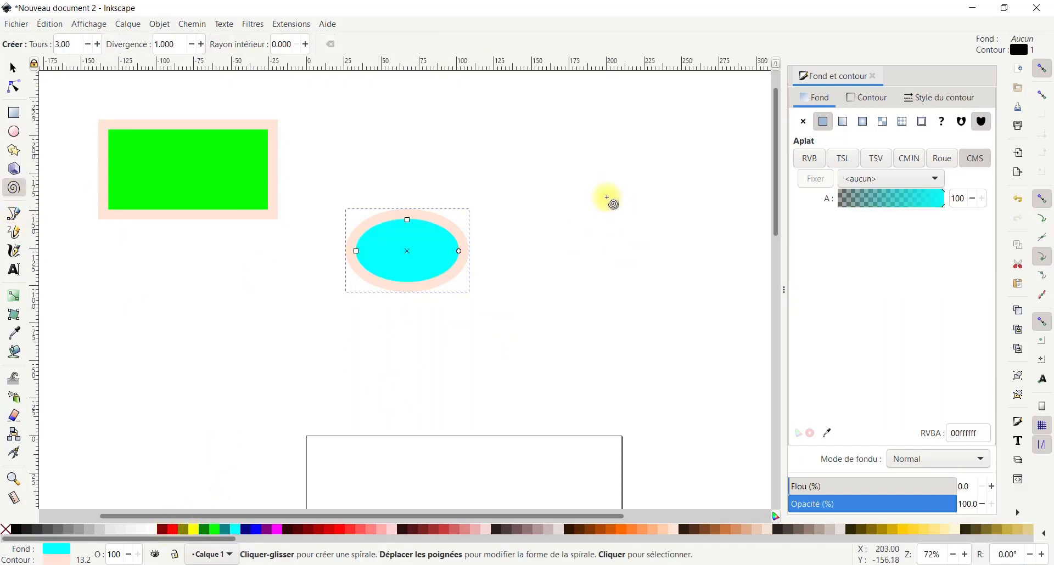
left_click_drag(607, 196, 632, 251)
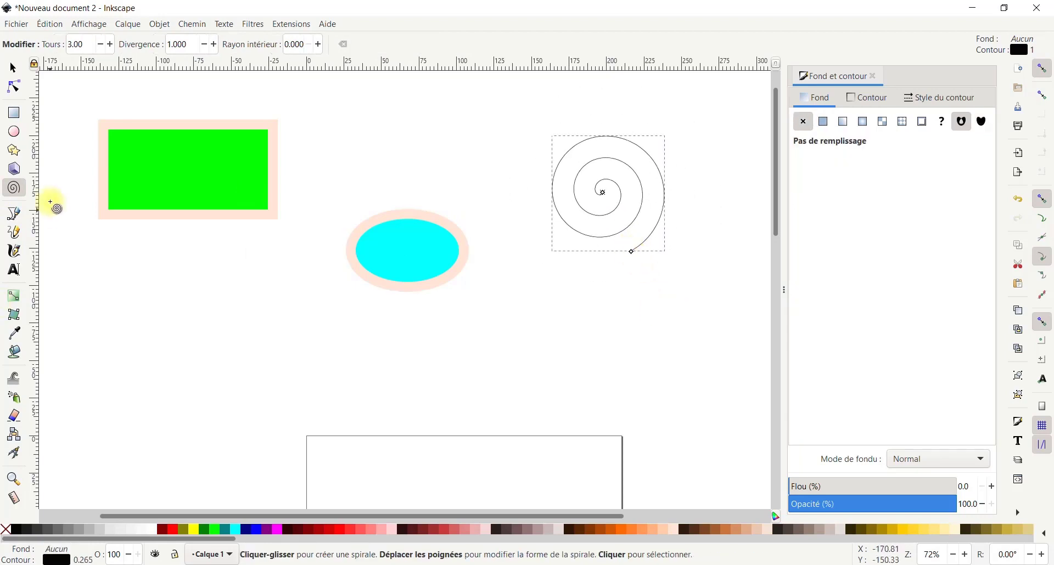
left_click(17, 152)
left_click_drag(132, 277, 154, 288)
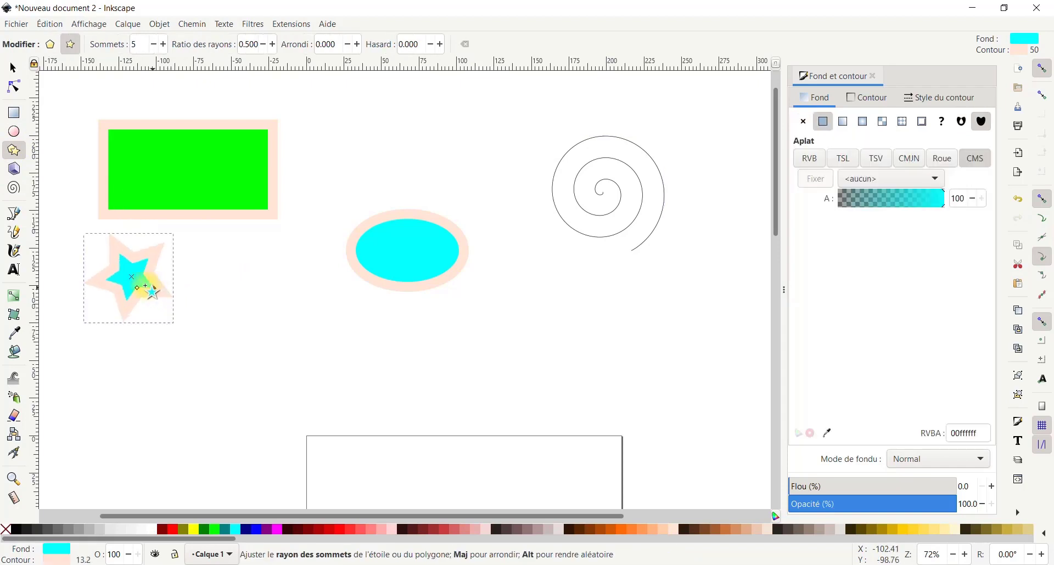
left_click(163, 529)
left_click(256, 362)
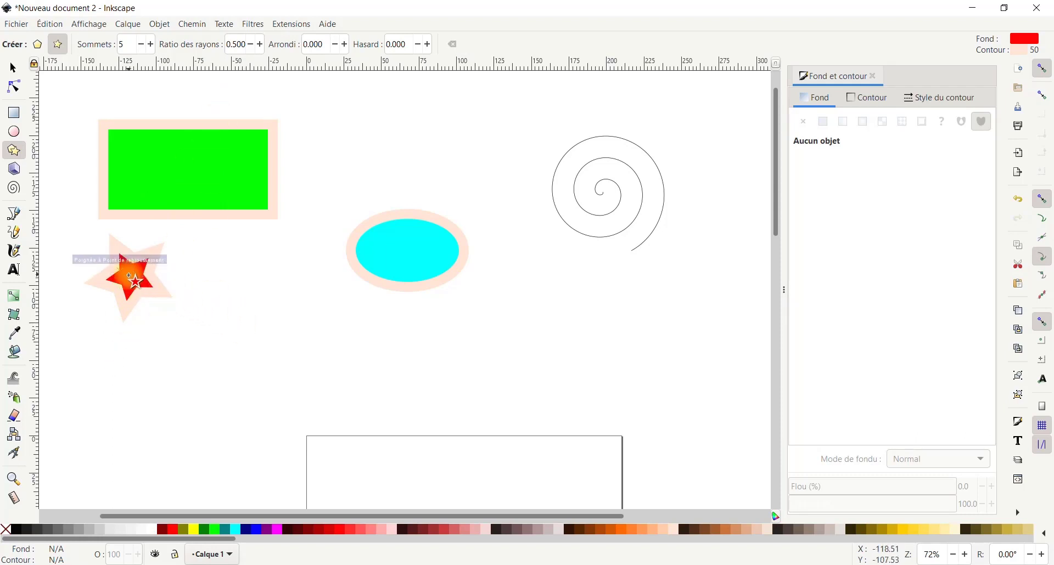
Step: Select the star and green rectangle together, squash them to about 108 mm in height, and rotate them clockwise
left_click(14, 69)
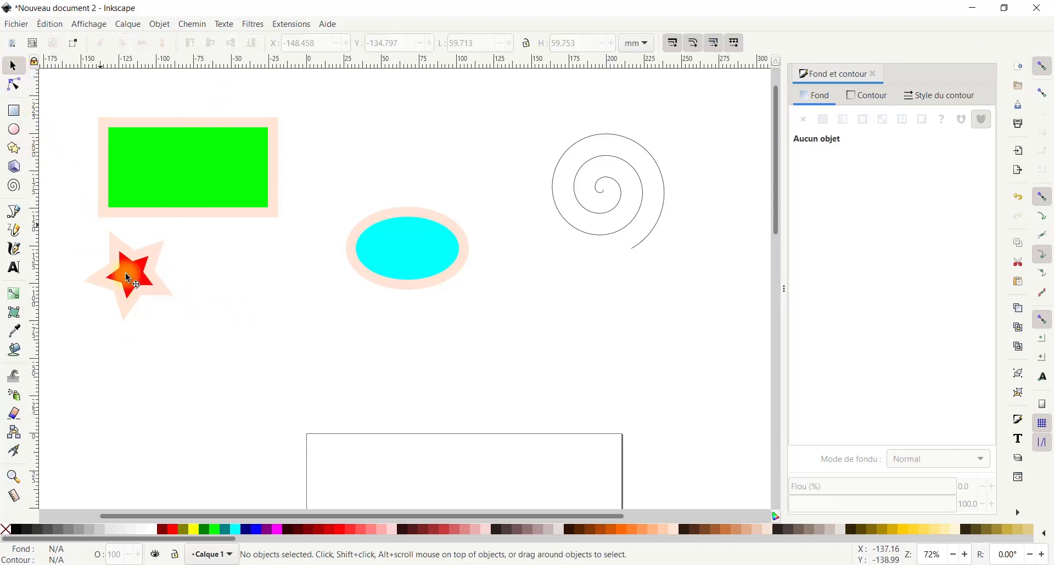
left_click(133, 298)
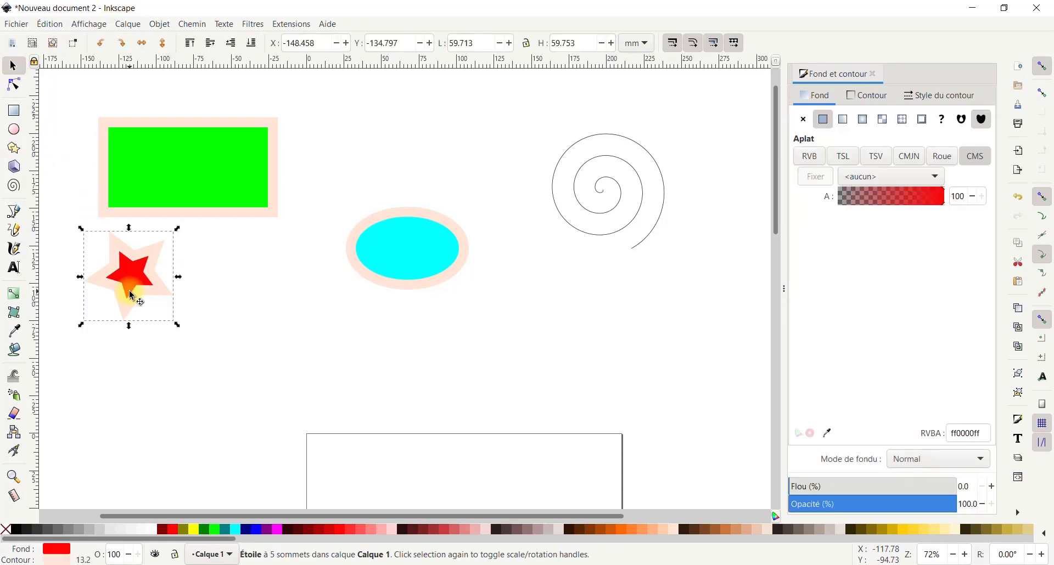
left_click(182, 191, "shift")
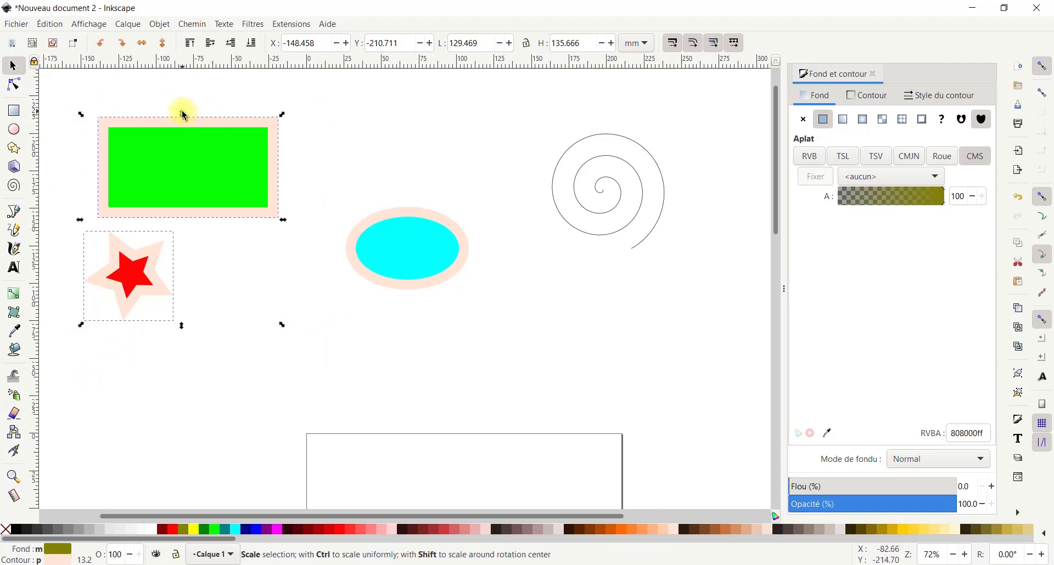
left_click_drag(182, 110, 190, 151)
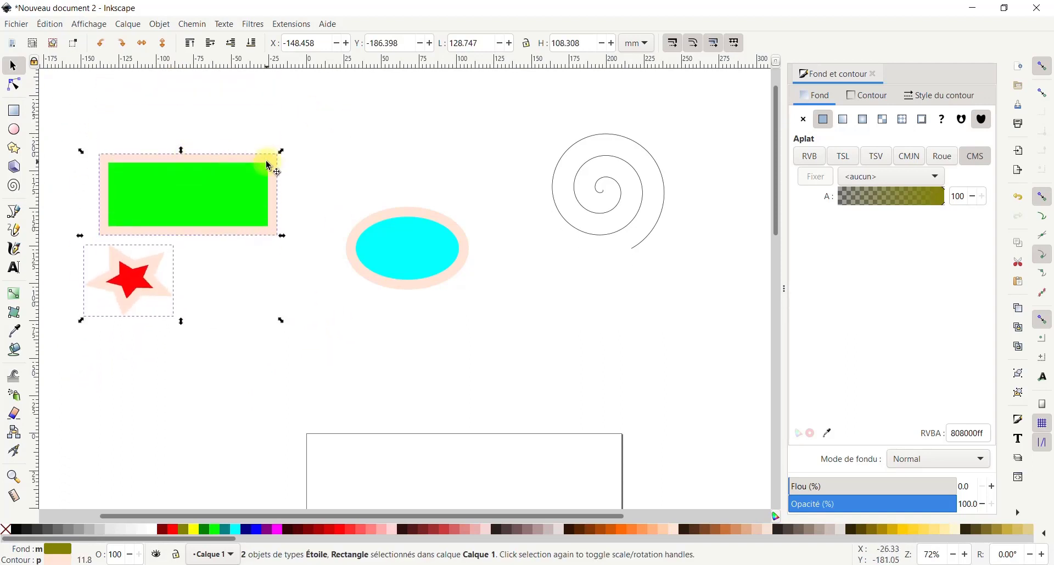
left_click_drag(280, 159, 228, 247)
scroll(343, 286, "left", 1)
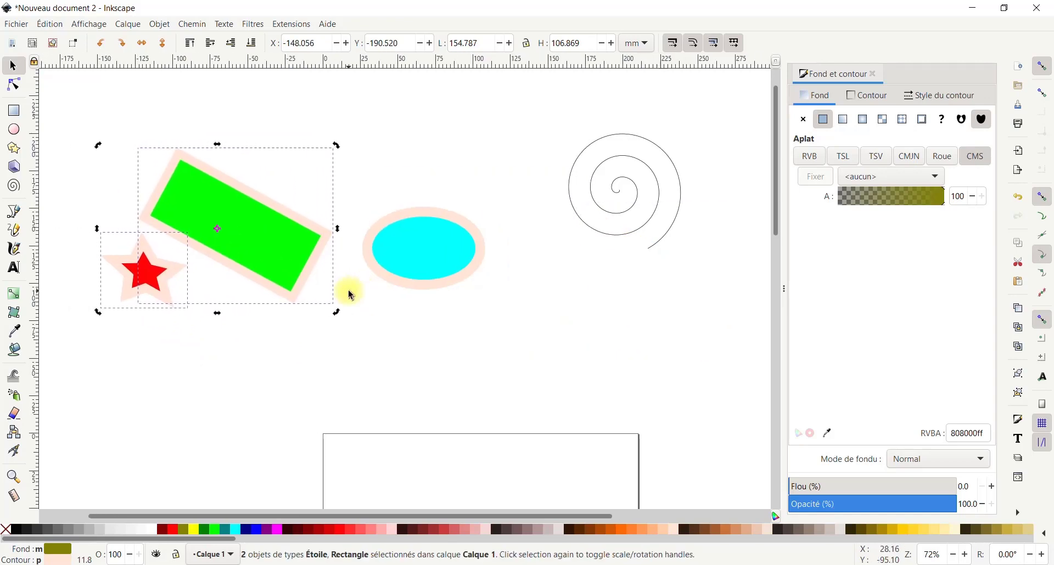
left_click(361, 332)
Step: Move the green rectangle away from the ellipse and draw a red rectangle about 131 by 73 mm below the star
scroll(149, 274, "left", 7)
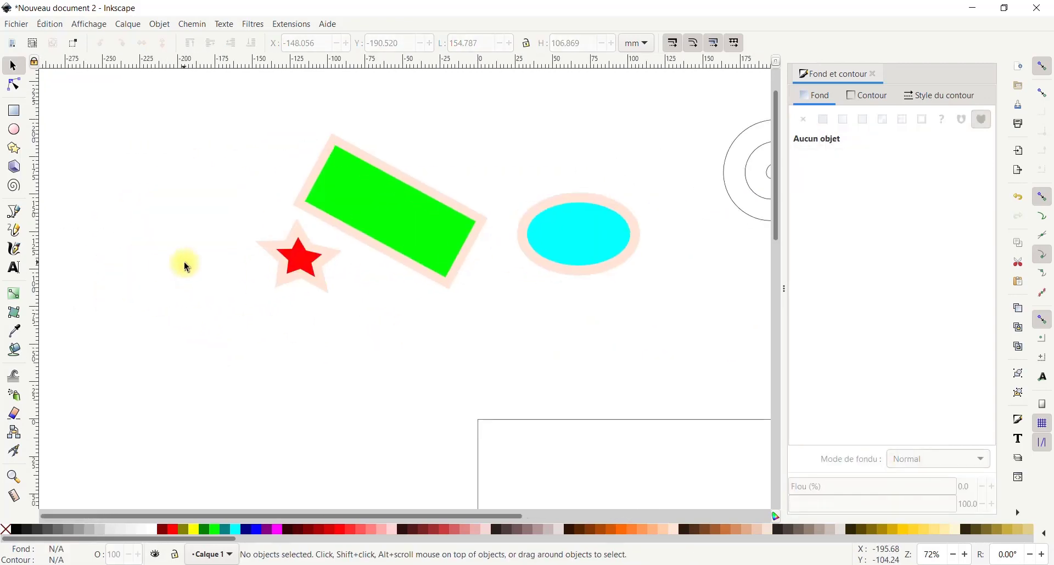
left_click_drag(406, 234, 329, 213)
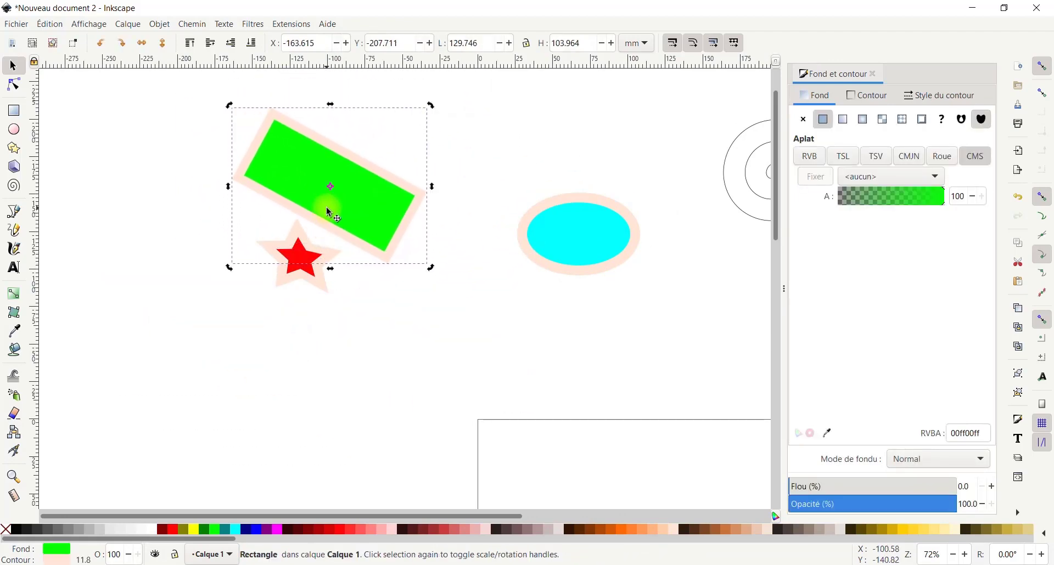
left_click(13, 111)
mouse_move(184, 339)
left_mouse_down()
mouse_move(320, 371)
mouse_move(382, 448)
left_mouse_up()
left_click(558, 240)
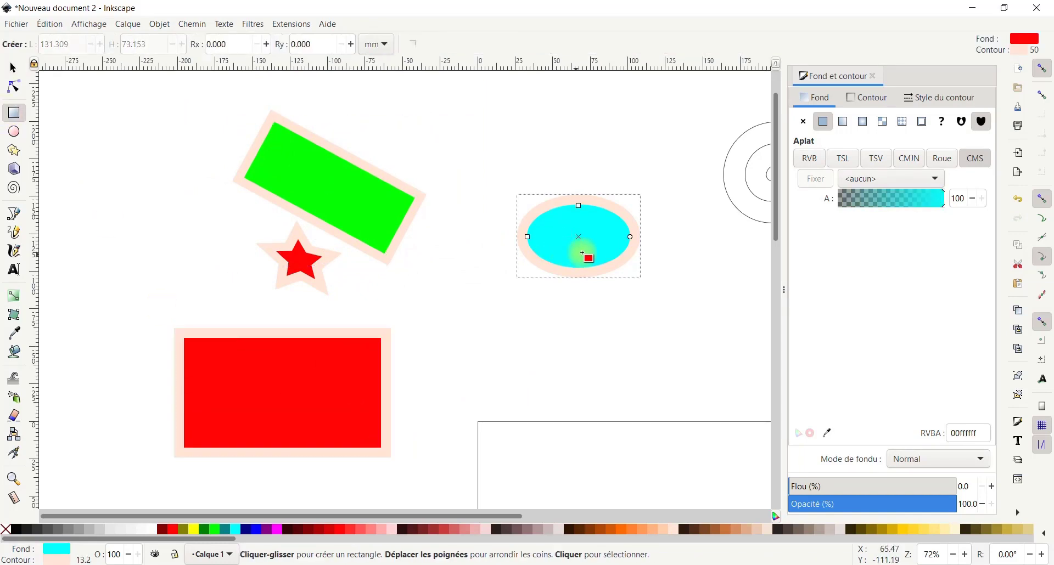
left_click_drag(586, 248, 488, 337)
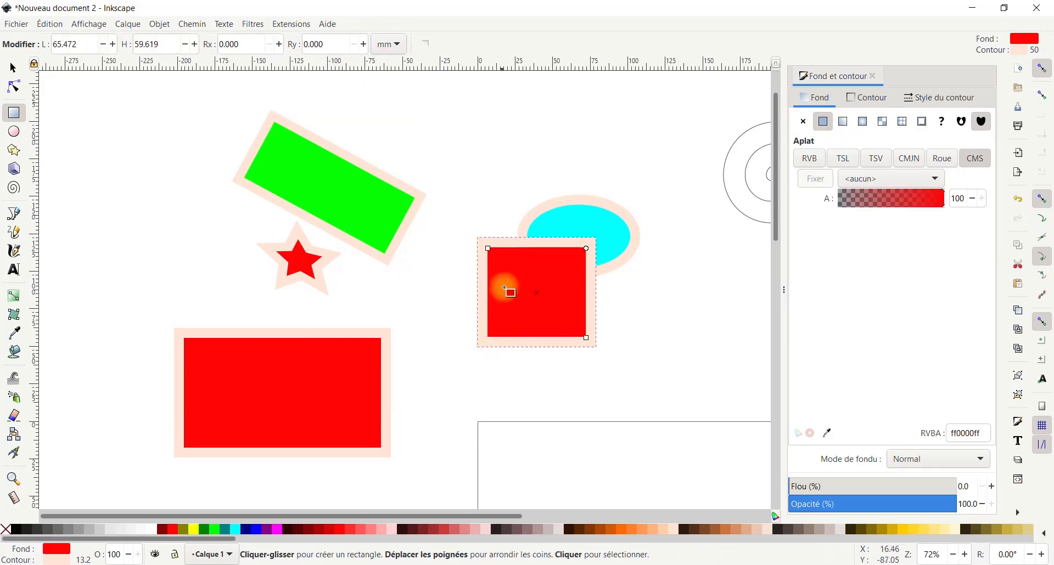
key("ctrl+z")
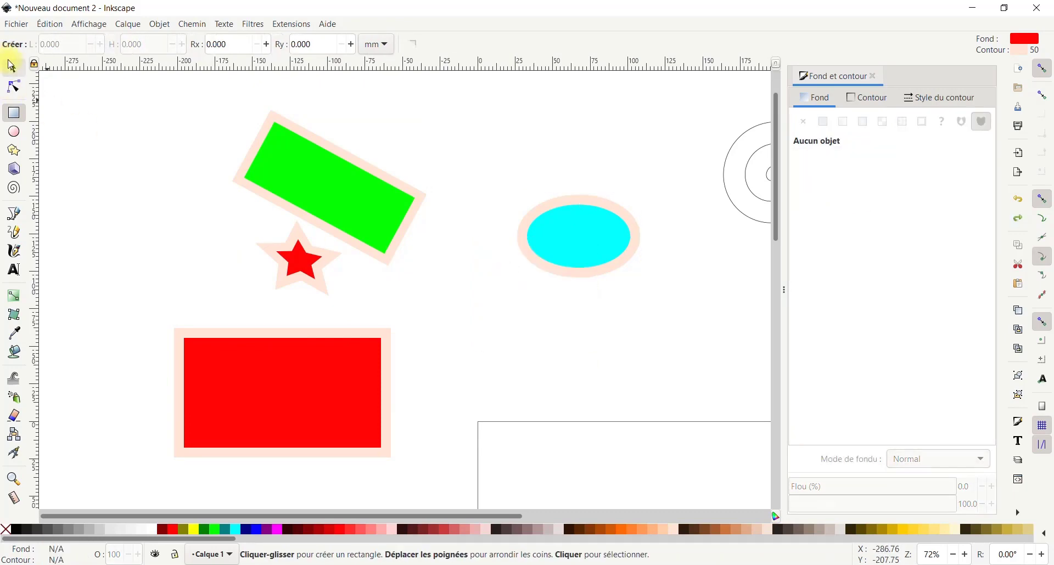
Step: Move the cyan ellipse so it sits partly behind the lower edge of the red rectangle
left_click(12, 65)
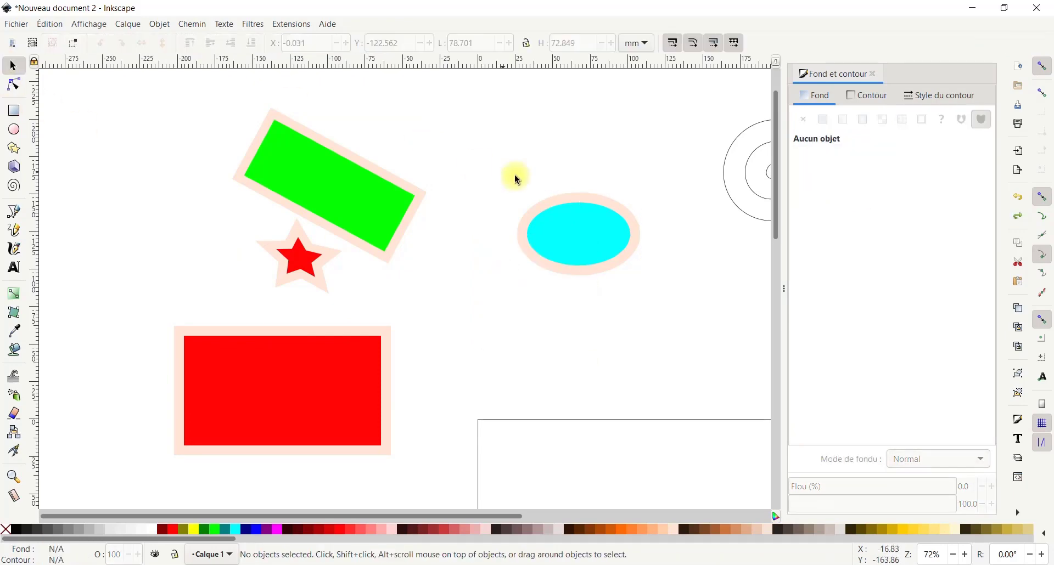
left_click(586, 236)
left_click_drag(587, 236, 267, 470)
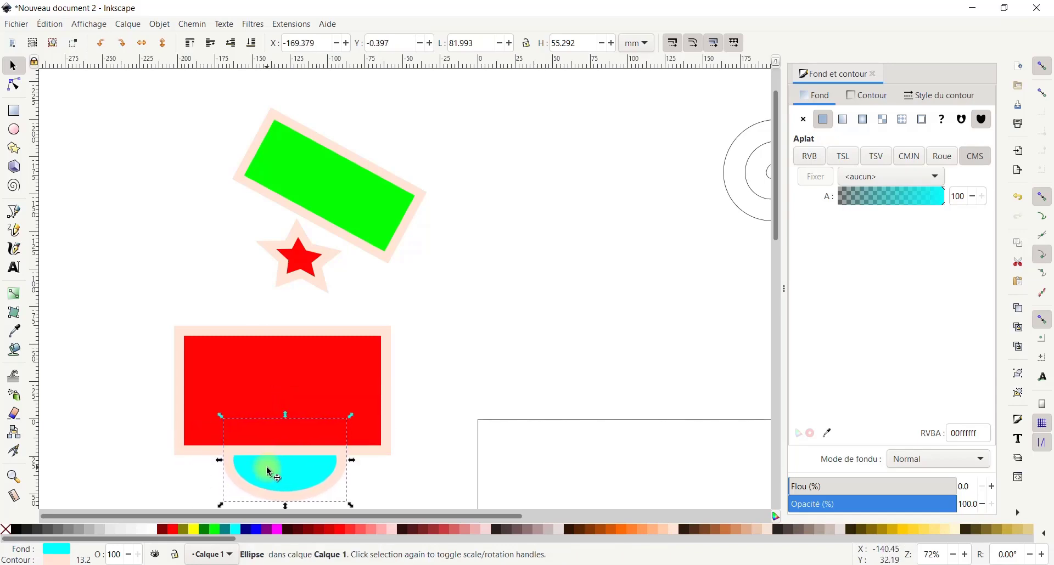
left_click(516, 330)
Step: Fill the ellipse and the large rectangle above it with the light grey colour #E3DBDB
left_click(285, 493)
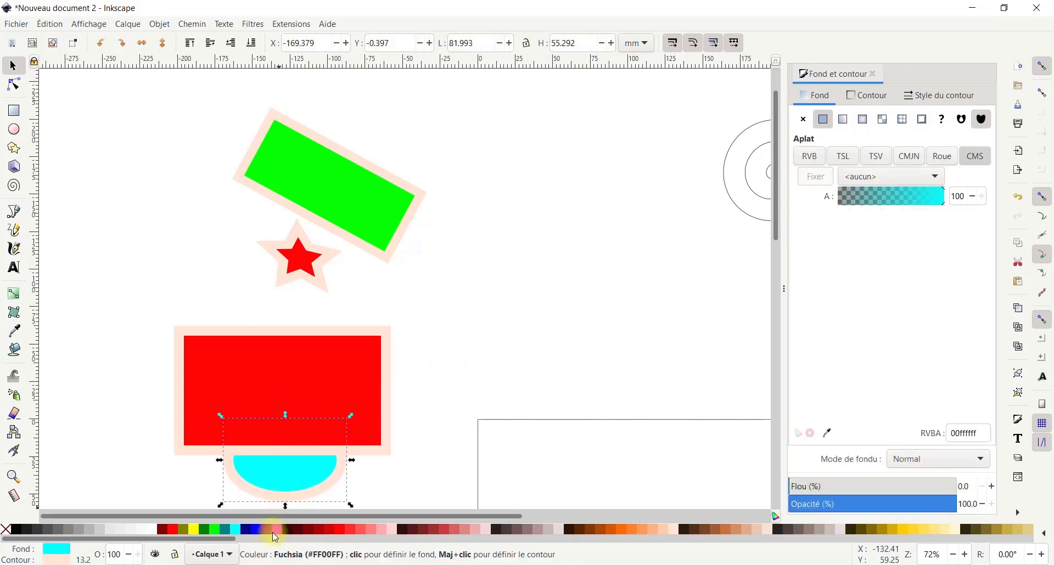
left_click(560, 530)
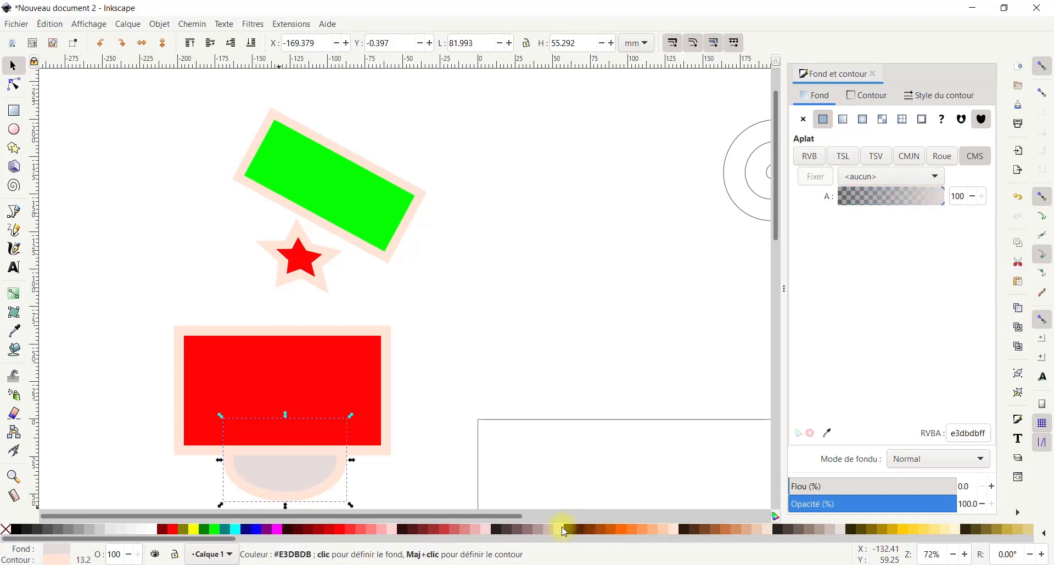
left_click(274, 393)
left_click(565, 532)
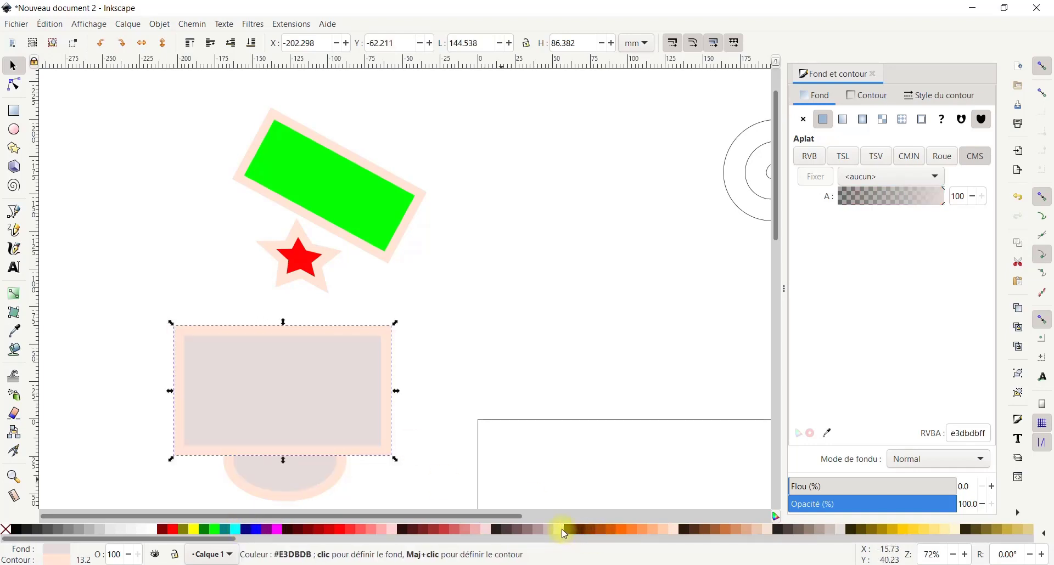
left_click(477, 340)
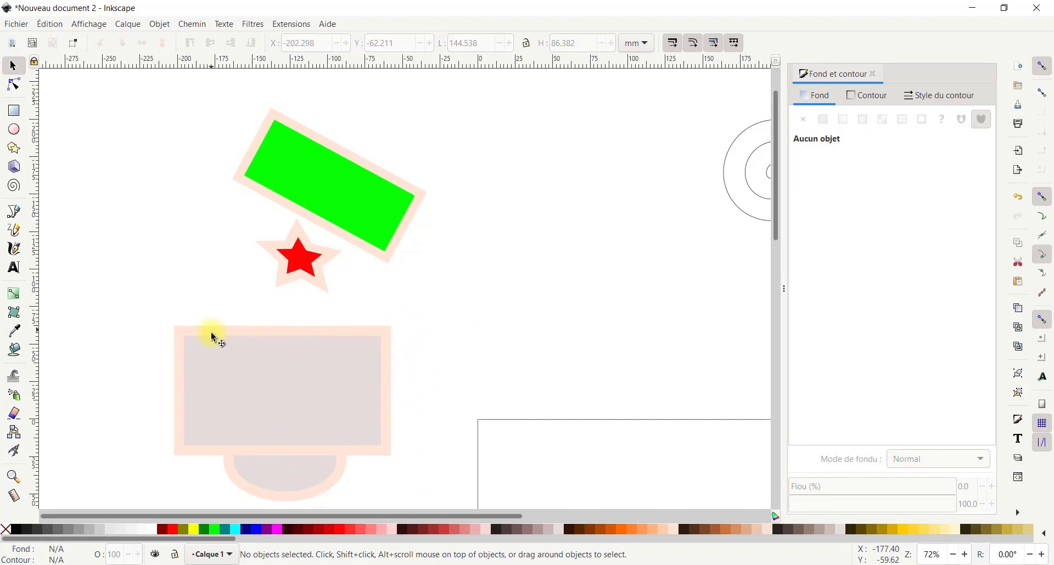
Step: Select the grey rectangle and ellipse together, move them beside the green rectangle, and resize them to about 142 by 138 mm
left_click(234, 376)
left_click(278, 473, "shift")
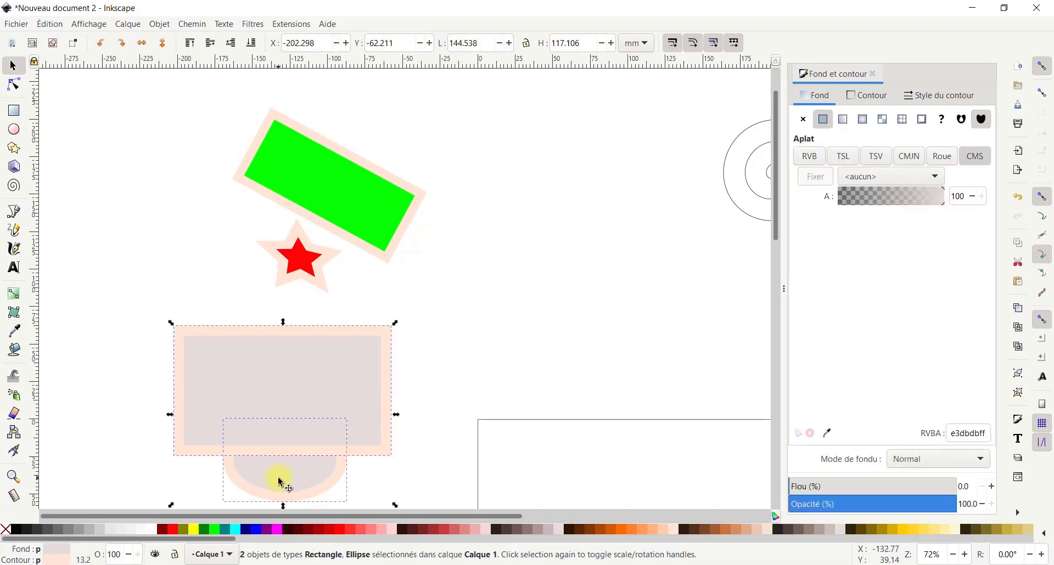
left_click_drag(306, 361, 667, 127)
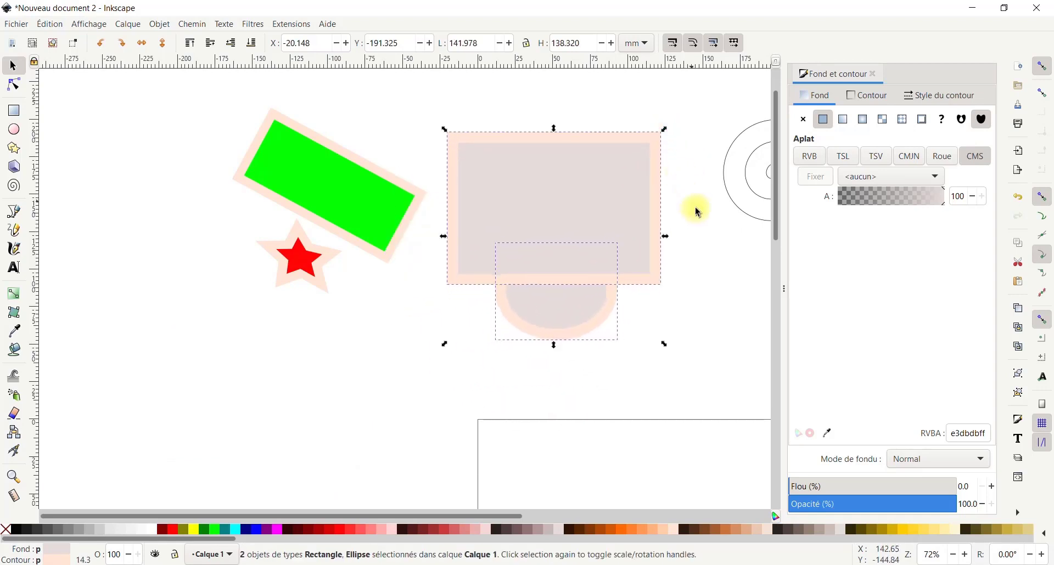
left_click(698, 217)
Step: Move the grey rectangle up on its own, and move the ellipse back under its lower edge
left_click_drag(526, 216, 580, 207)
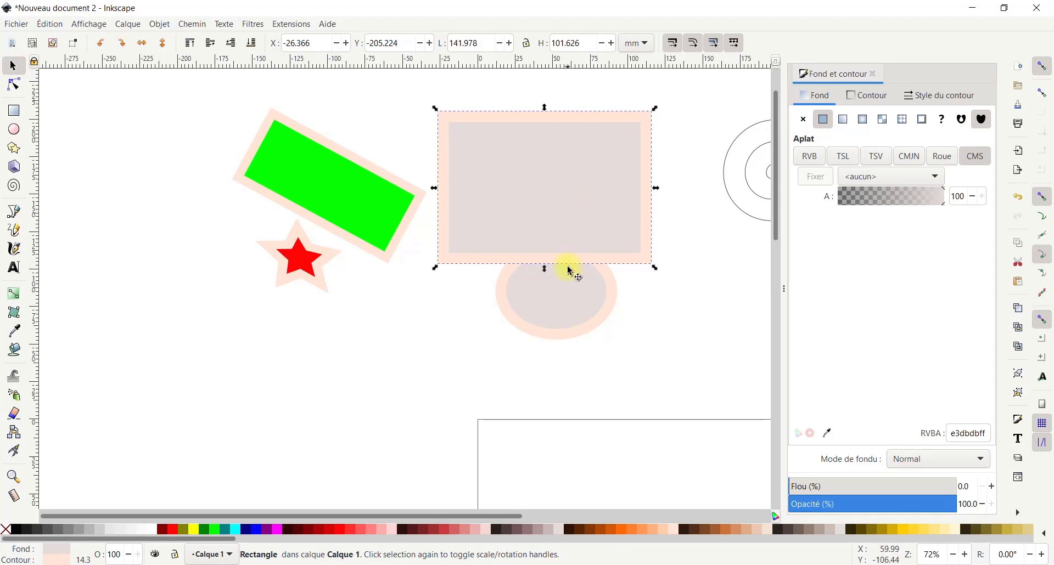
left_click(565, 321)
left_click_drag(569, 327, 565, 294)
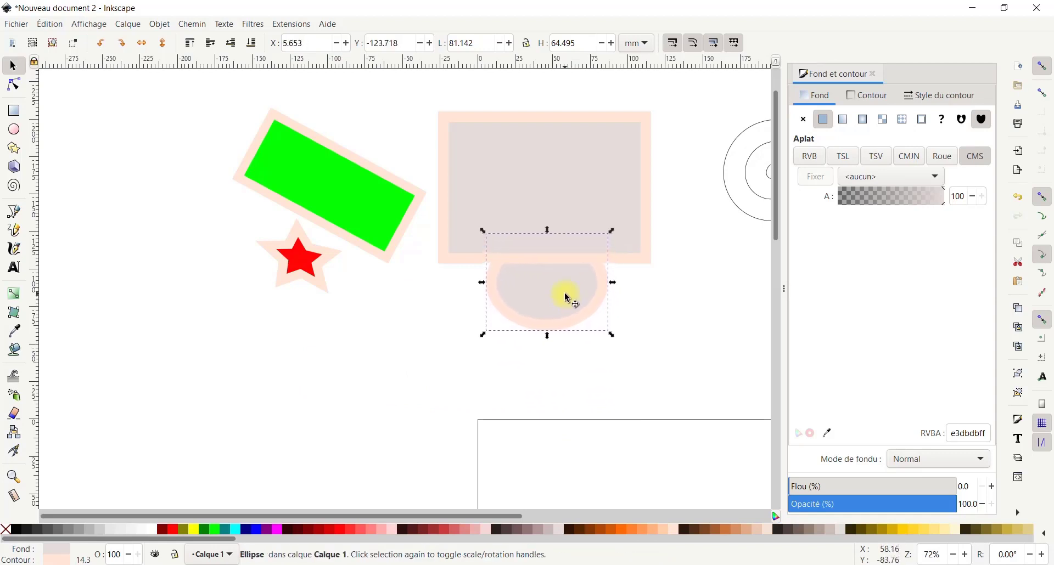
left_click(654, 334)
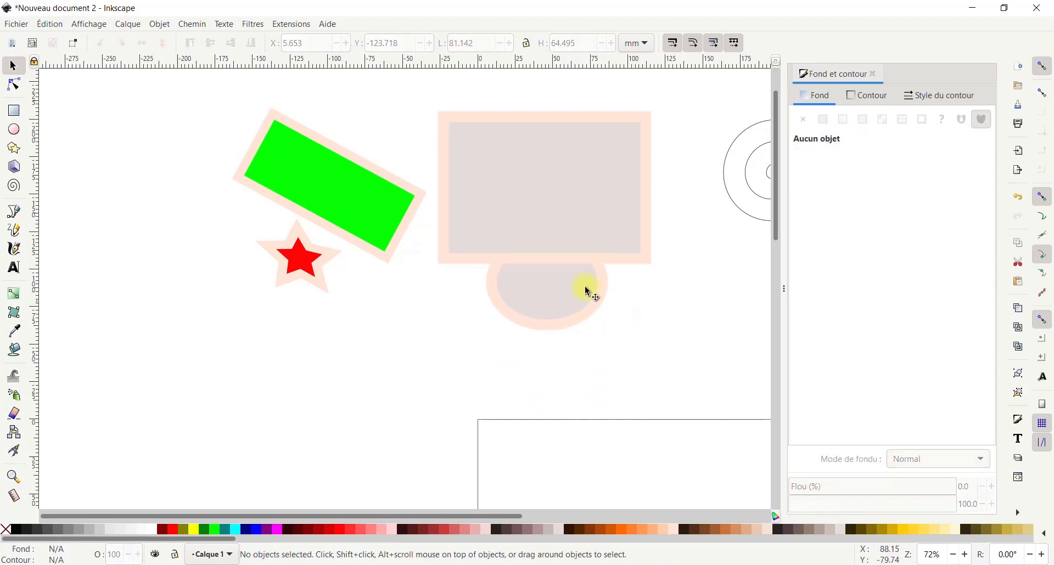
Step: Select the grey rectangle and ellipse and group them into one object
left_click(558, 163)
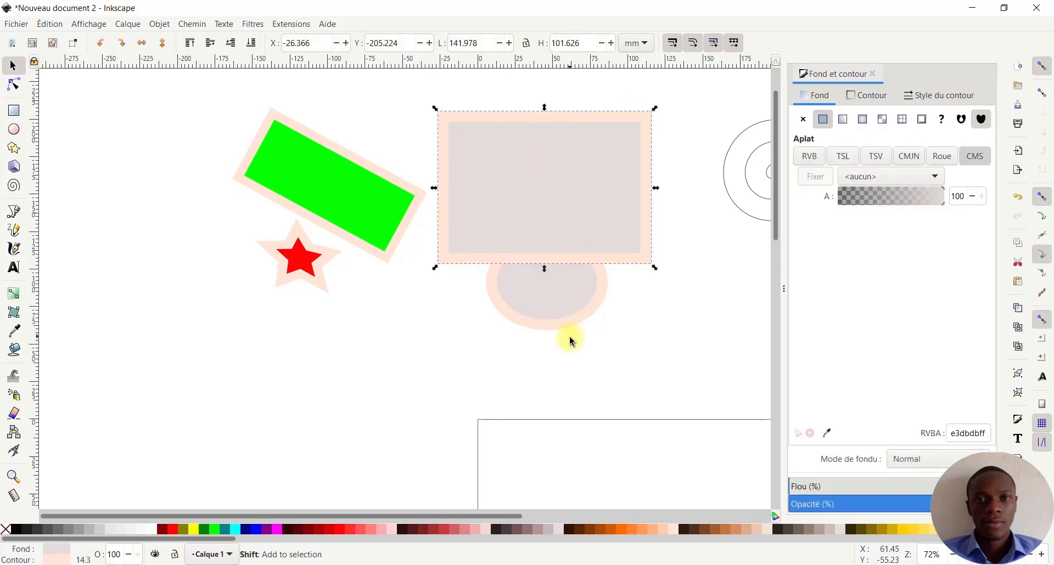
left_click(536, 306, "shift")
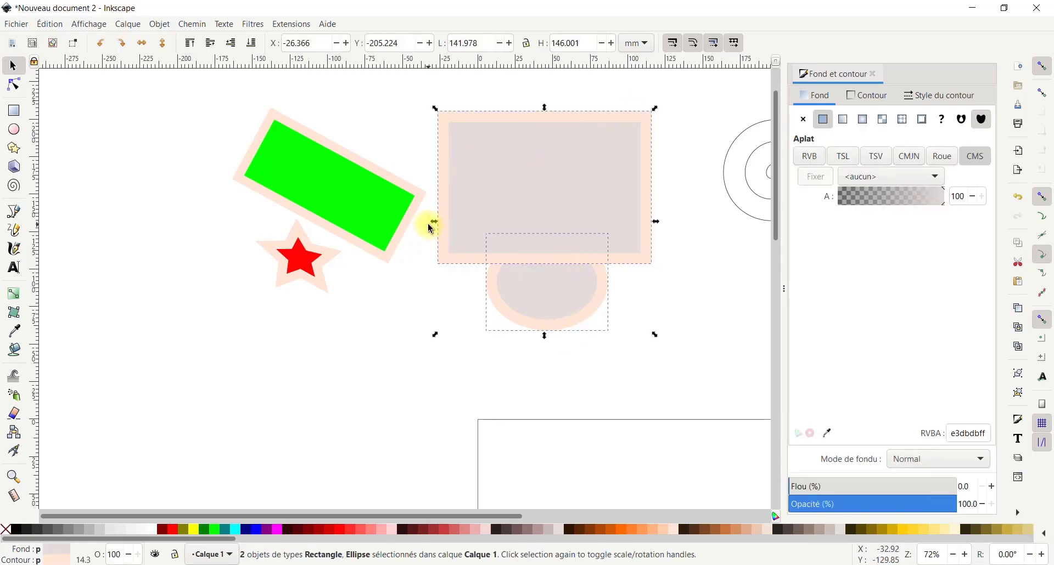
right_click(489, 147)
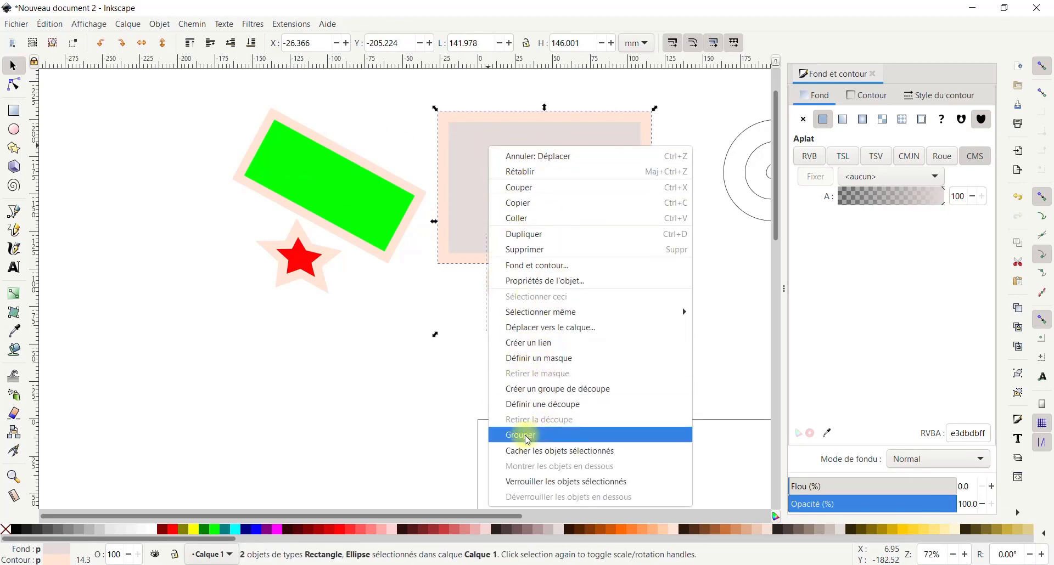
left_click(171, 148)
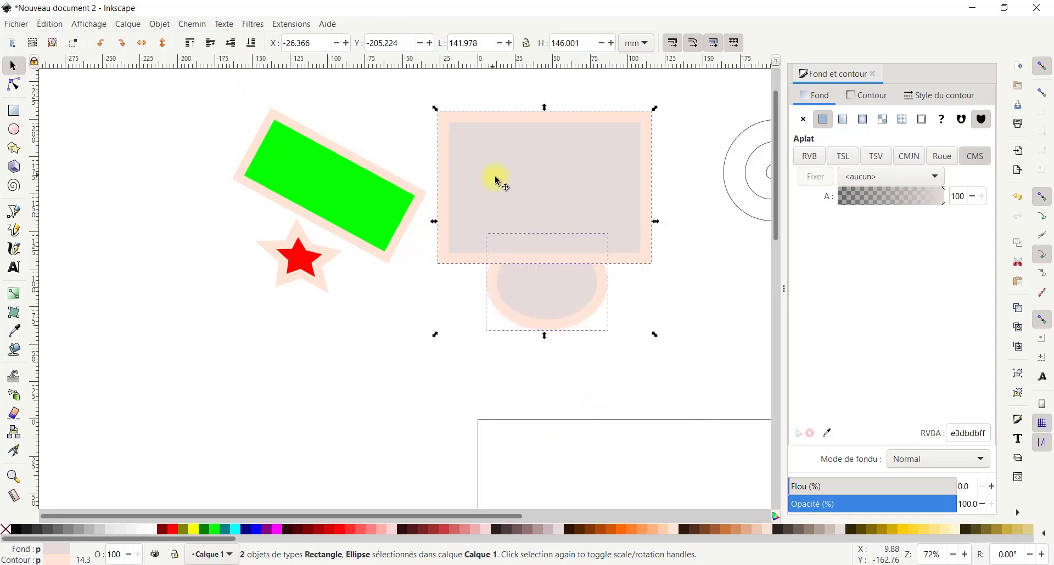
left_click(161, 25)
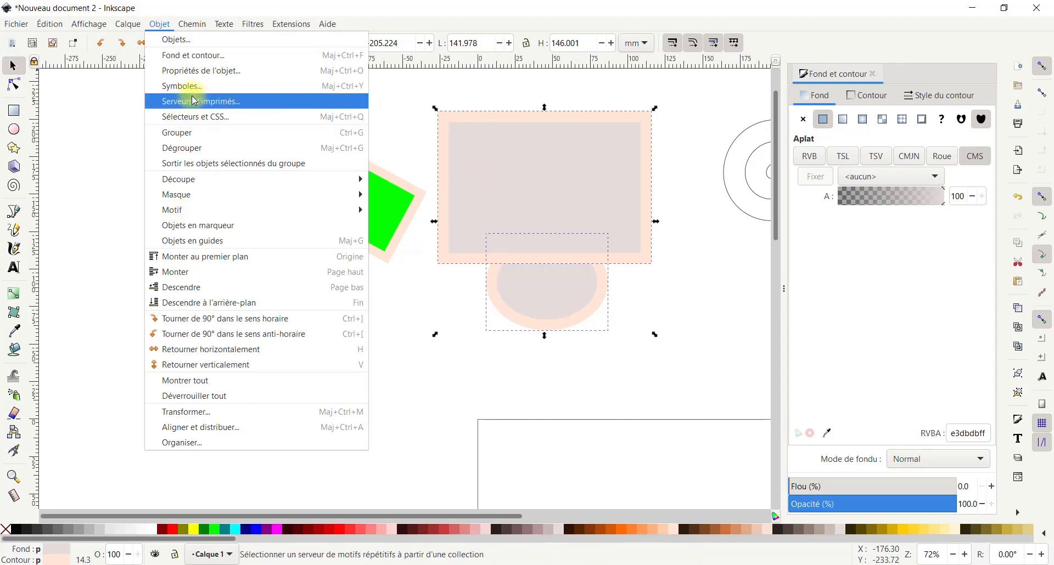
left_click(341, 137)
left_click(197, 325)
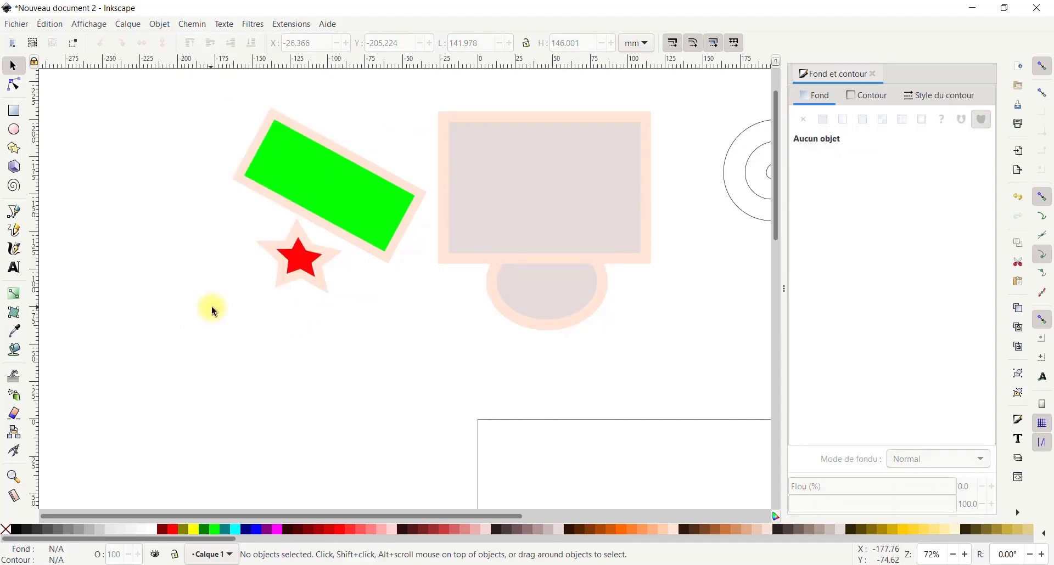
Step: Move the grouped grey shape so it overlaps the end of the green rectangle
left_click(510, 147)
left_click_drag(506, 149, 395, 190)
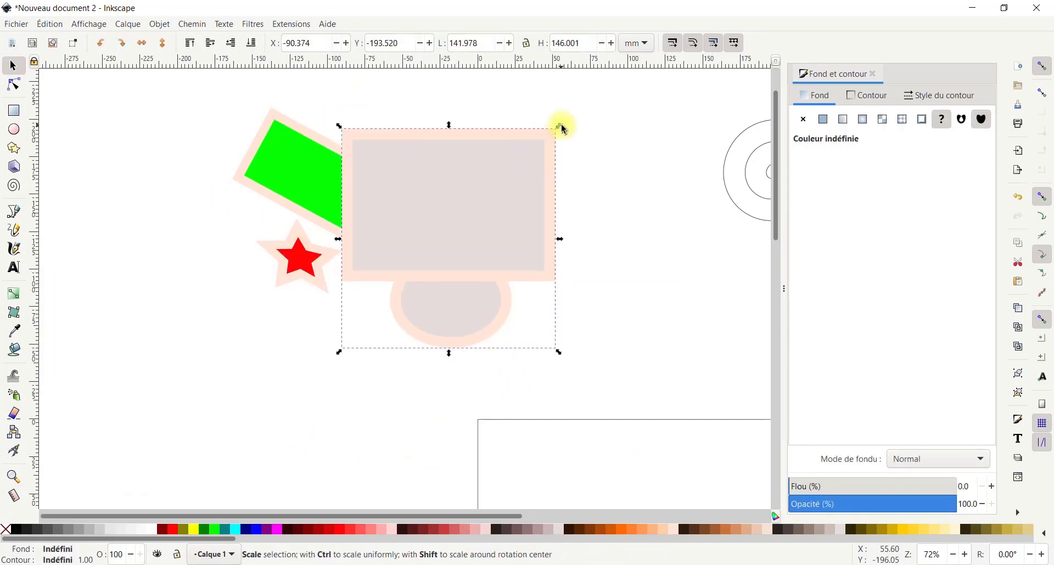
Step: Shrink the grouped grey shape to about 84 by 83 mm and fill it with orange d45500
left_click_drag(560, 123, 473, 220)
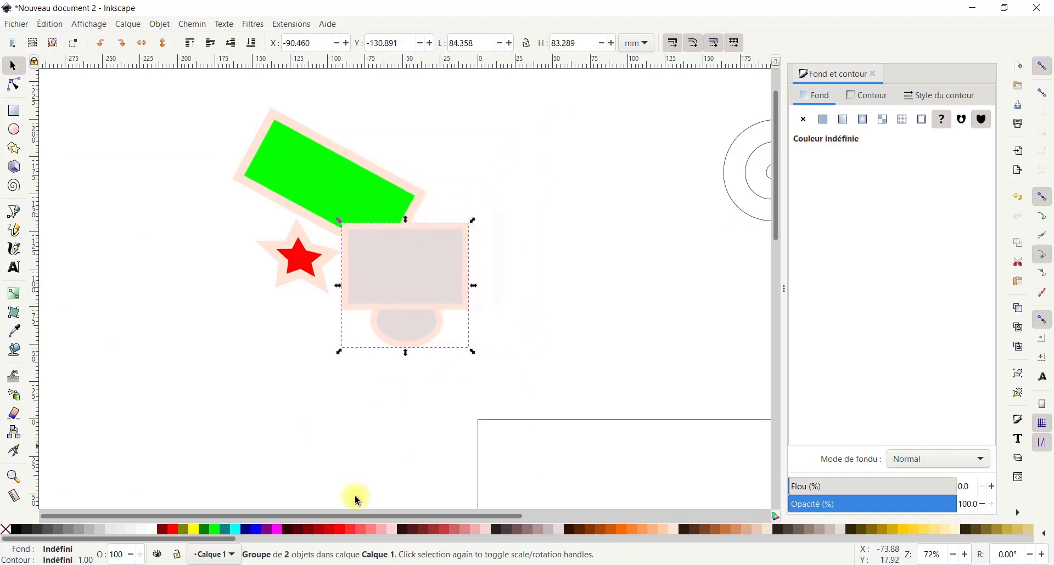
left_click(336, 531)
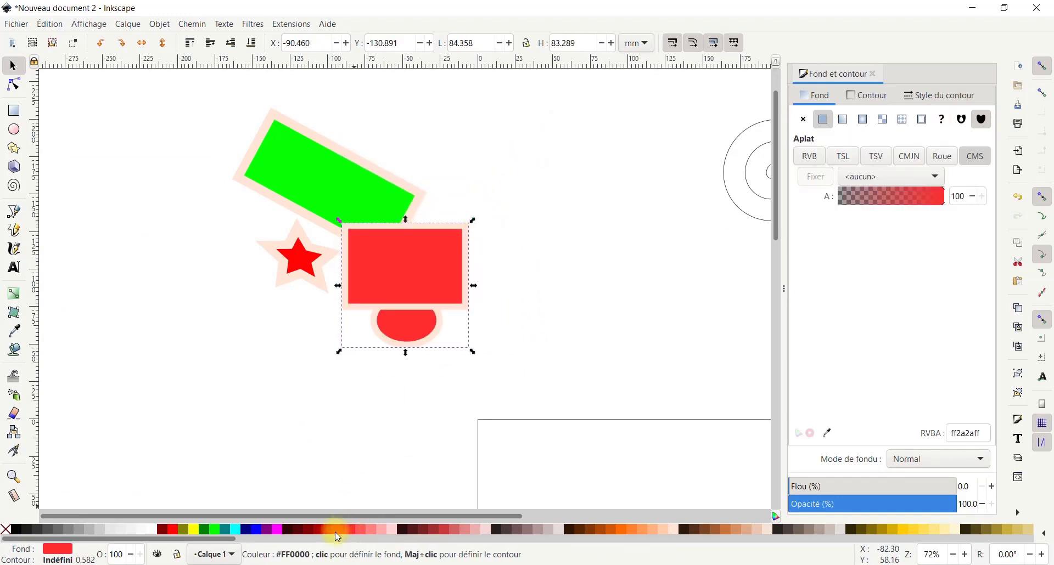
left_click(197, 531)
left_click(172, 531)
left_click(101, 529)
left_click(59, 528)
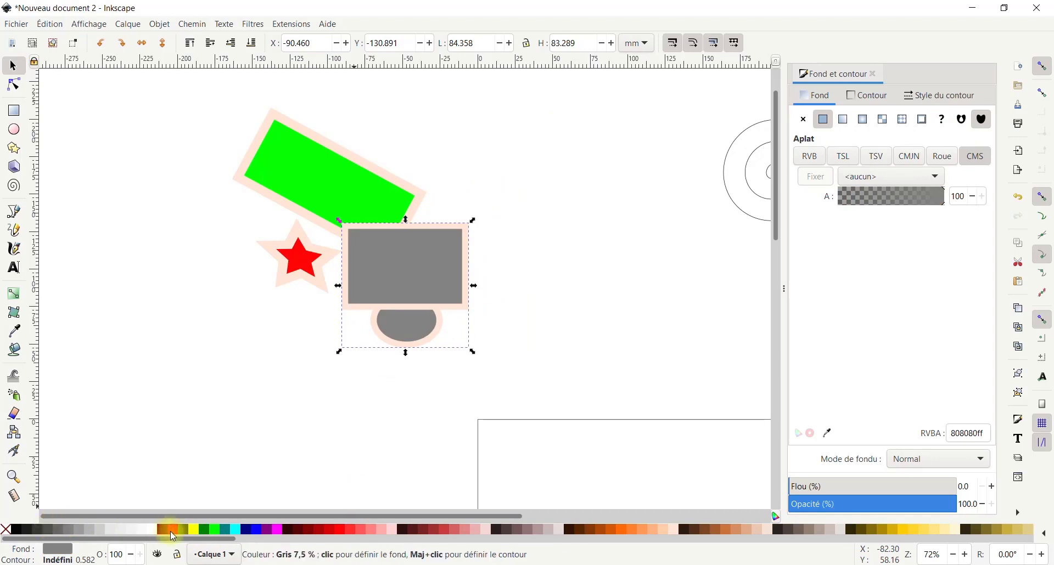
left_click(502, 530)
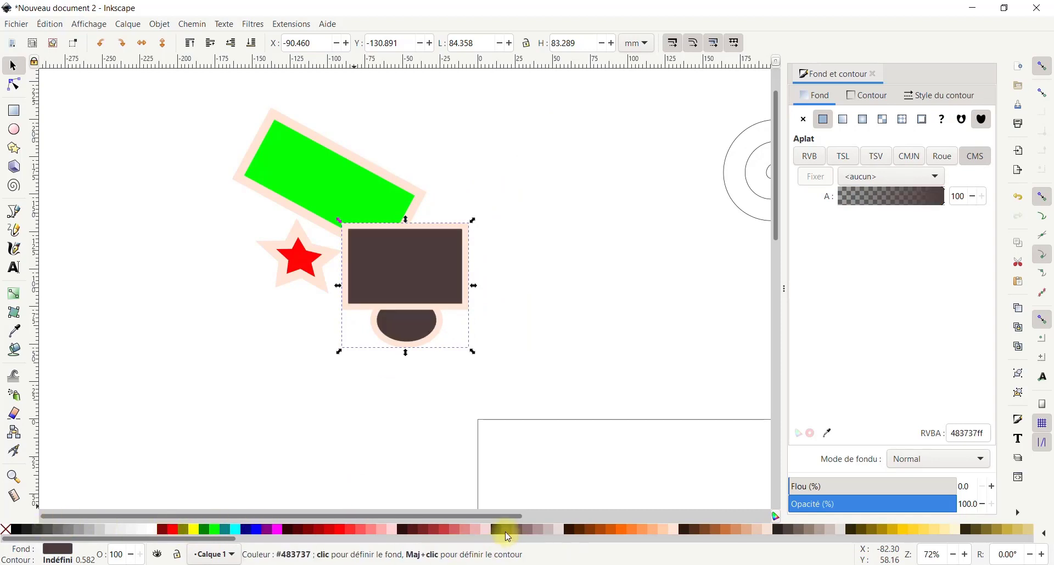
left_click(610, 528)
Step: Move the orange group away from the star, and move the green rectangle partly behind it
left_click_drag(598, 207, 616, 203)
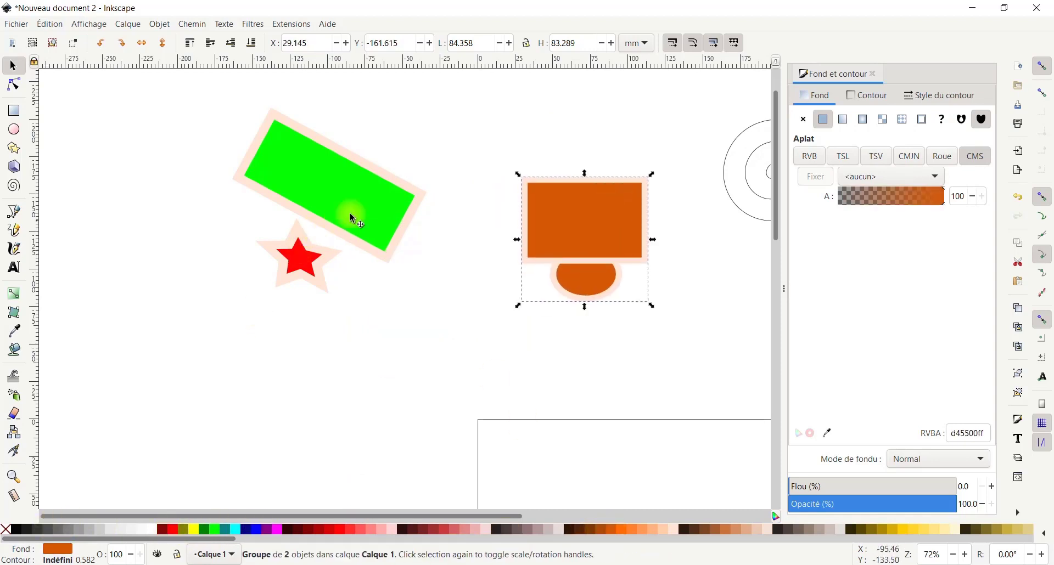
left_click(353, 191)
left_click_drag(353, 190, 592, 184)
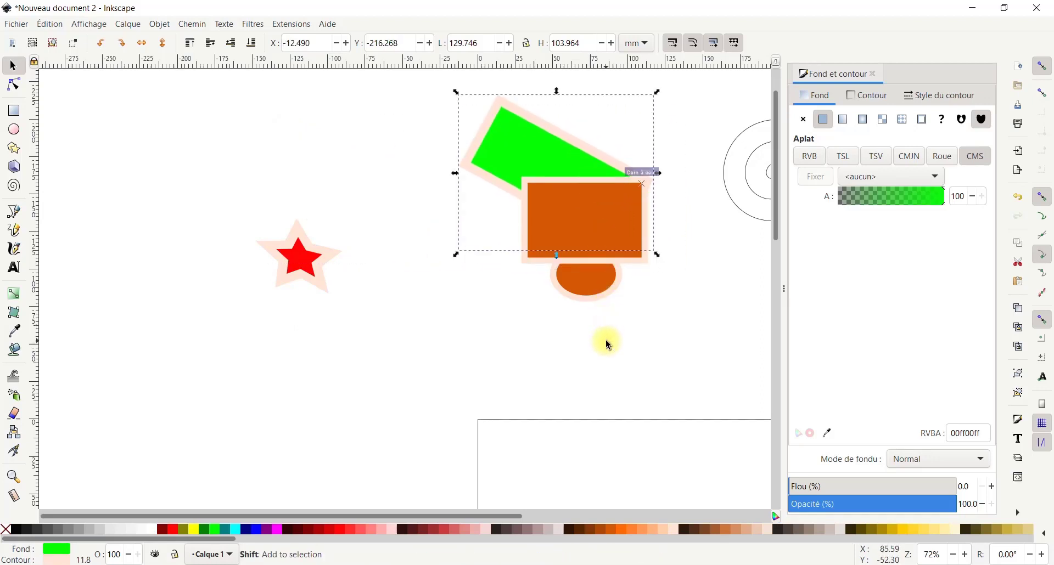
Step: Select the green rectangle together with the orange group, group them into one object, and deselect it
left_click(587, 287, "shift")
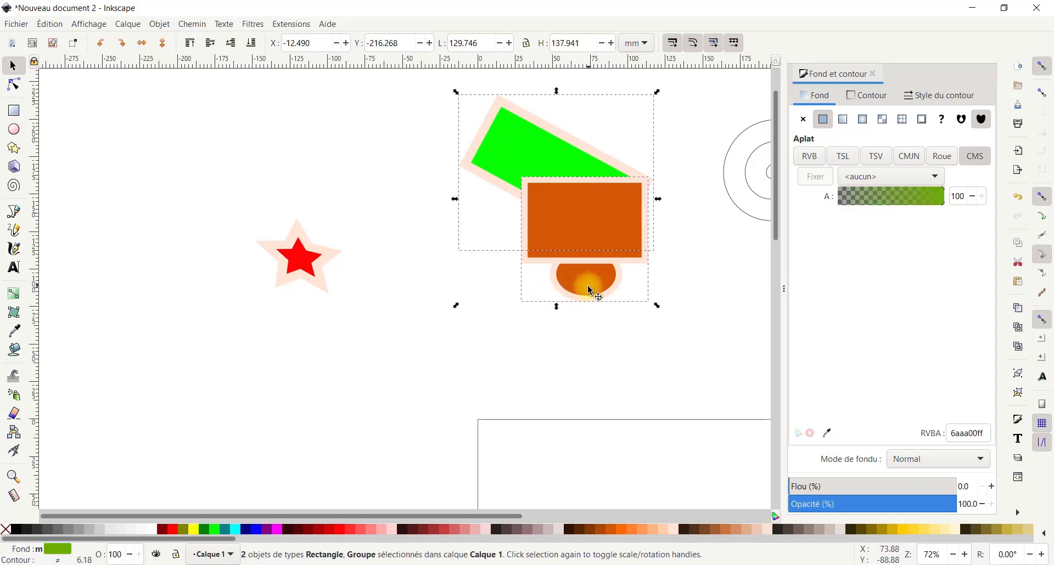
left_click(160, 24)
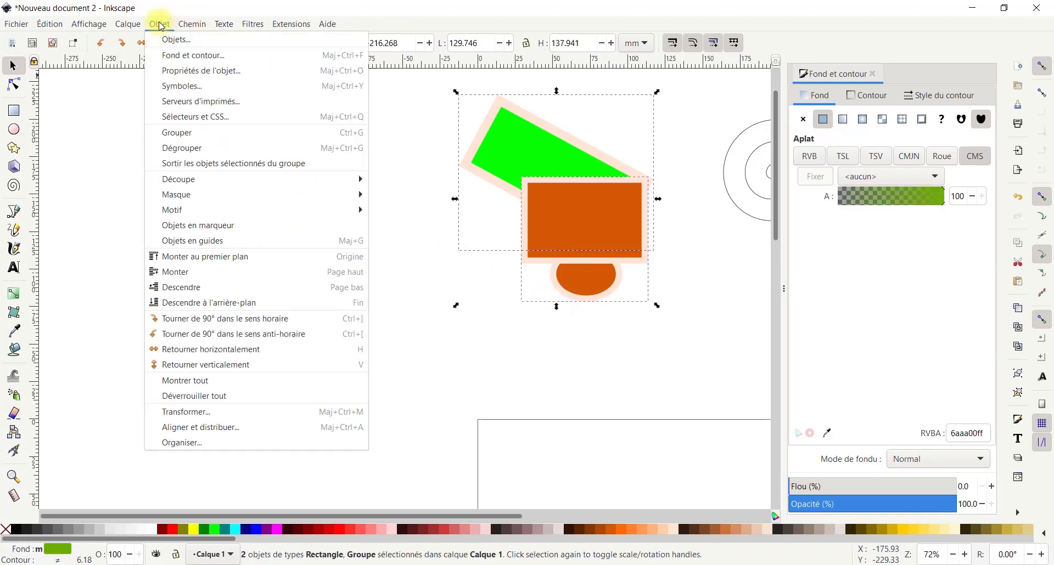
left_click(175, 136)
left_click(307, 335)
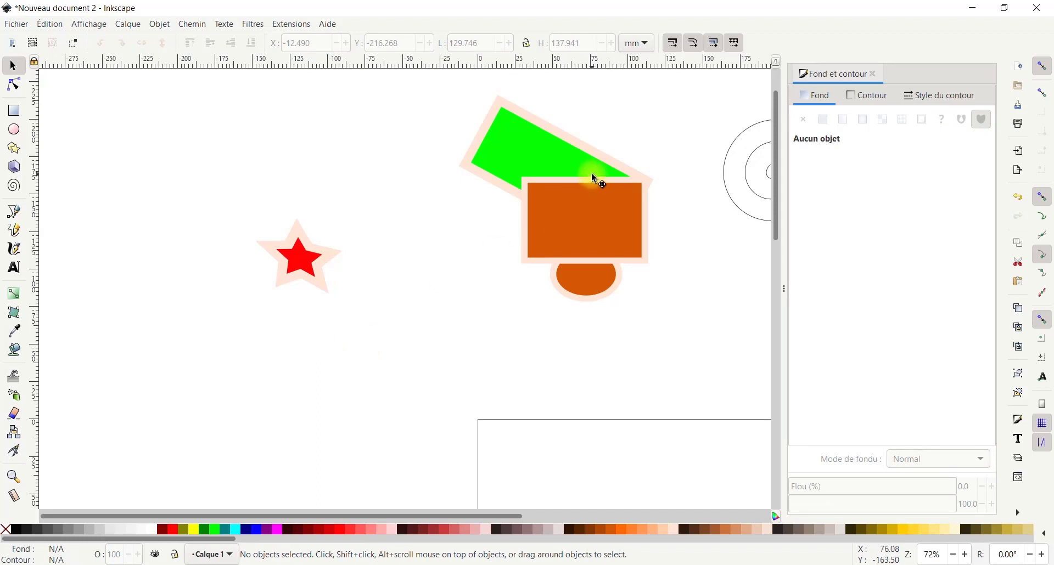
Step: Move the combined green and orange group slightly closer to the star and stretch it to about 180 by 112 mm
left_click_drag(592, 176, 563, 215)
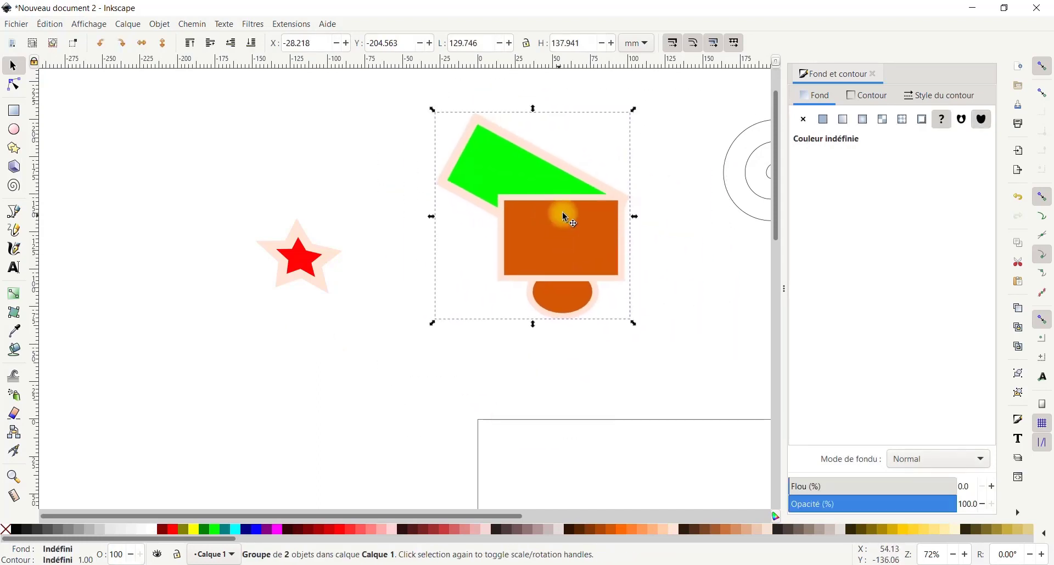
left_click_drag(633, 111, 584, 150)
left_click_drag(585, 237, 699, 229)
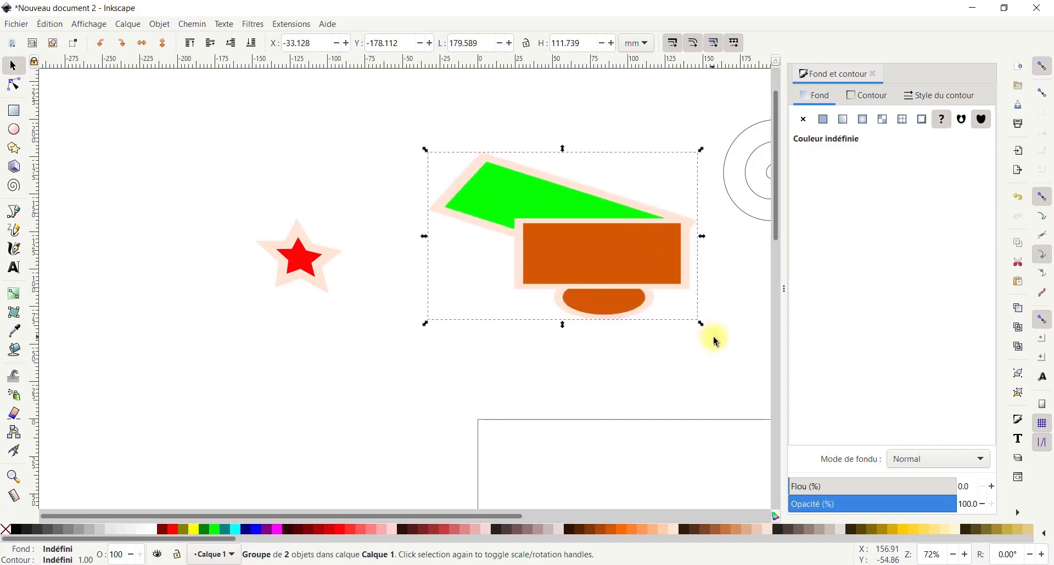
Step: Rotate the combined group about its centre until the orange ellipse sits above the orange rectangle
left_click(710, 318)
left_click(662, 269)
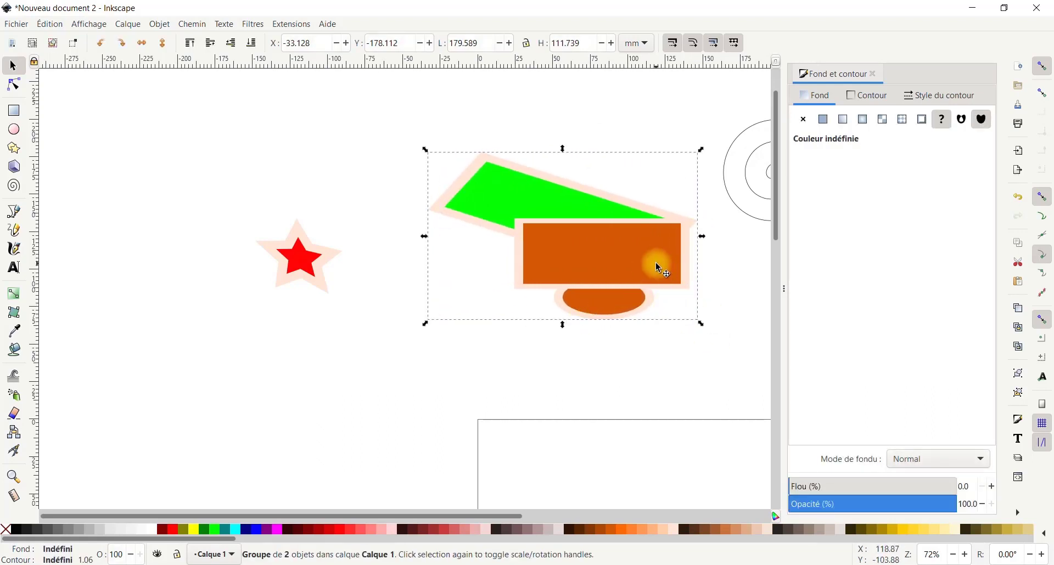
left_click(620, 254)
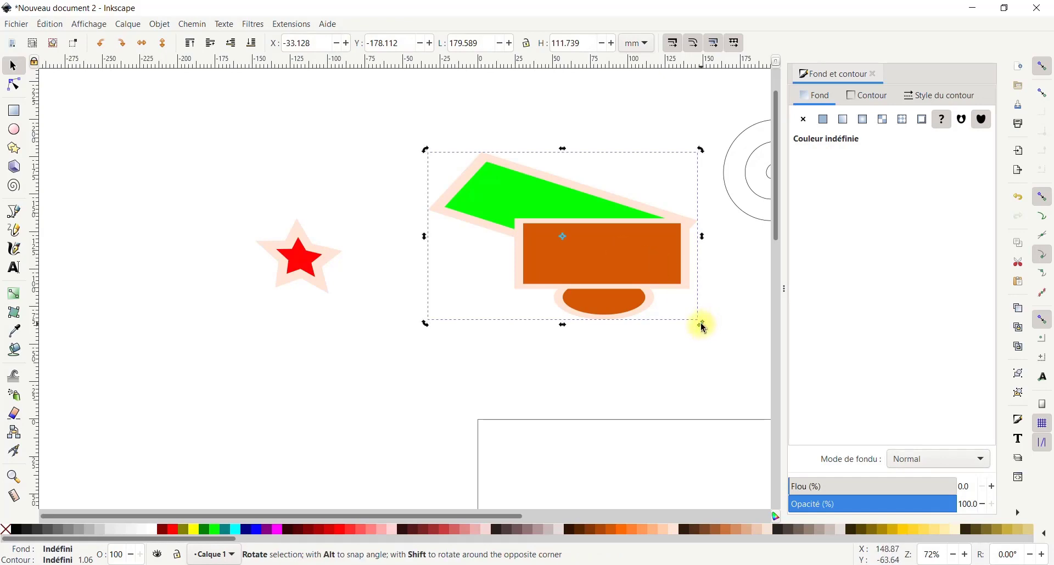
left_click_drag(700, 323, 515, 234)
Step: Move the red star over to the combined group's area and fill it with very dark brown
left_click_drag(305, 254, 544, 245)
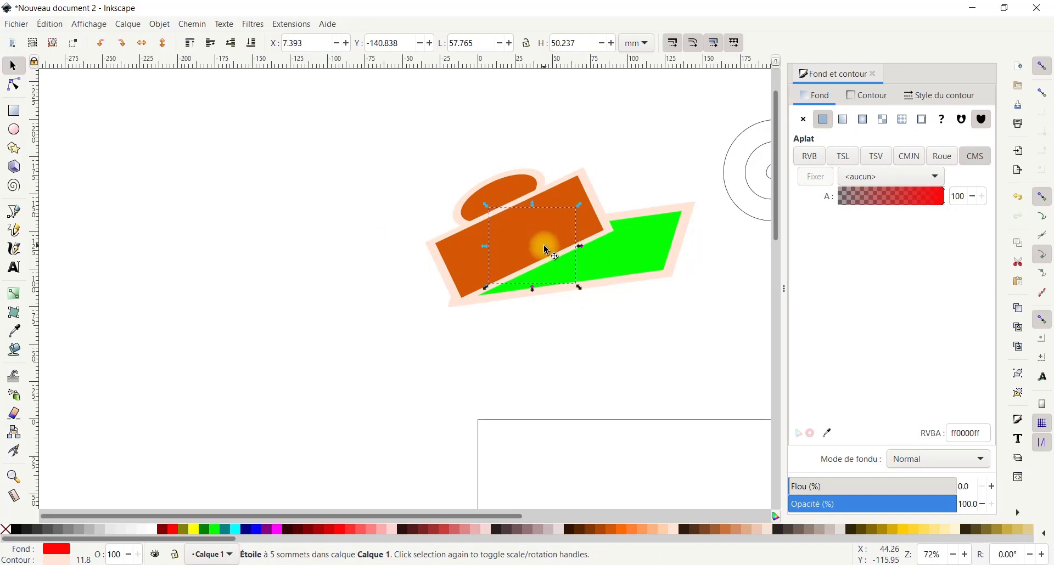
left_click(562, 527)
left_click(570, 527)
Step: Move the green and orange group off the star, and place the star against the green shape's lower edge
left_click_drag(522, 287, 297, 263)
left_click(499, 280)
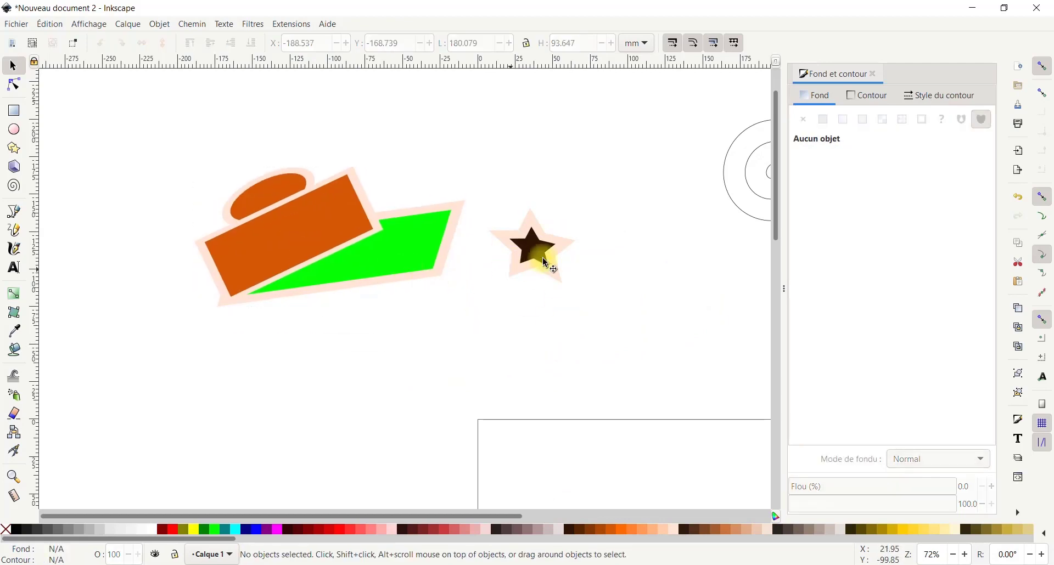
left_click(548, 244)
left_click_drag(548, 244, 420, 303)
Step: Select the dark star and the green and orange group together, group them, and deselect the result
left_click(341, 237, "shift")
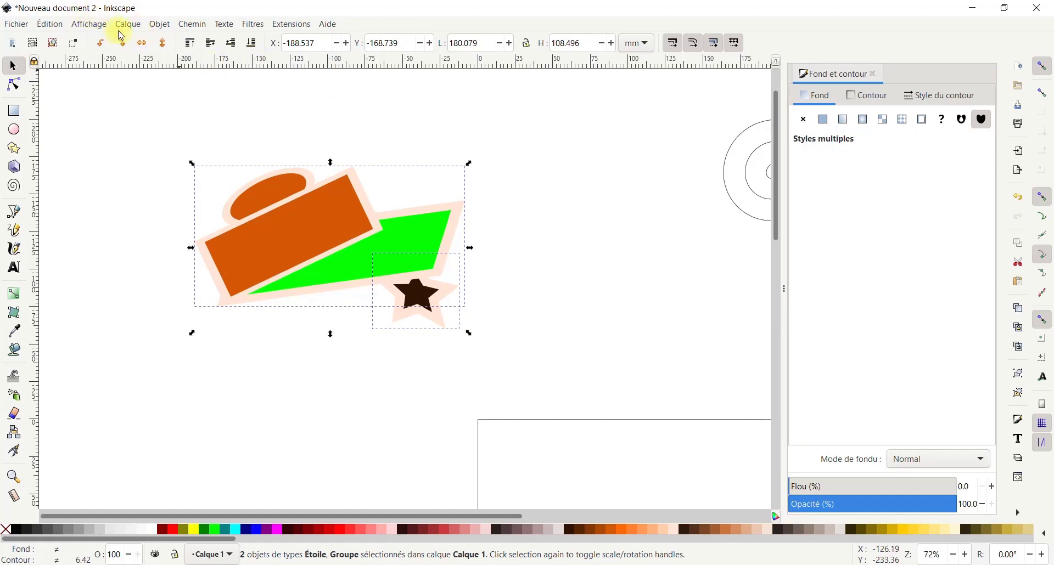
left_click(165, 27)
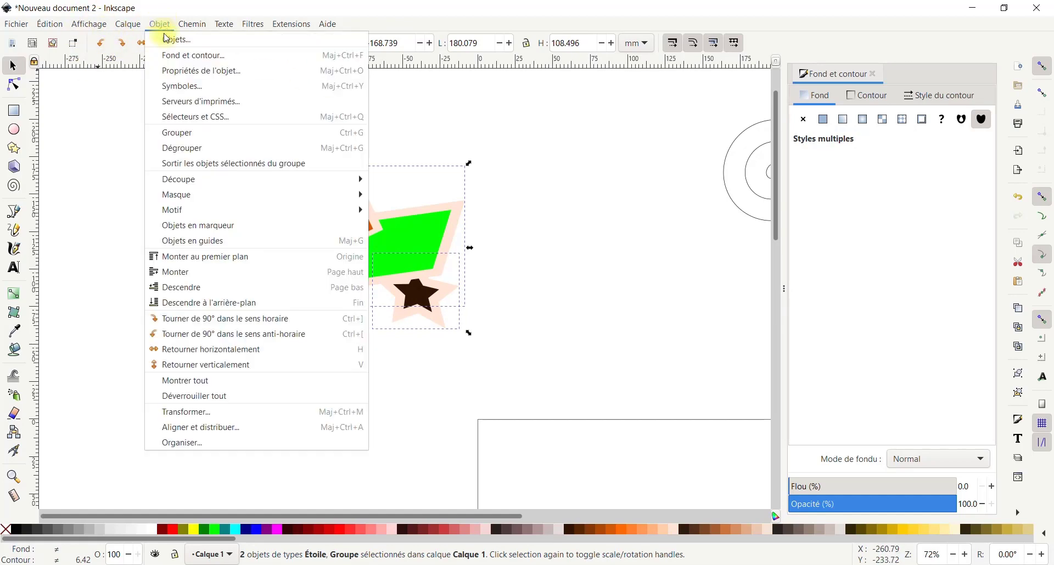
left_click(189, 133)
left_click(509, 203)
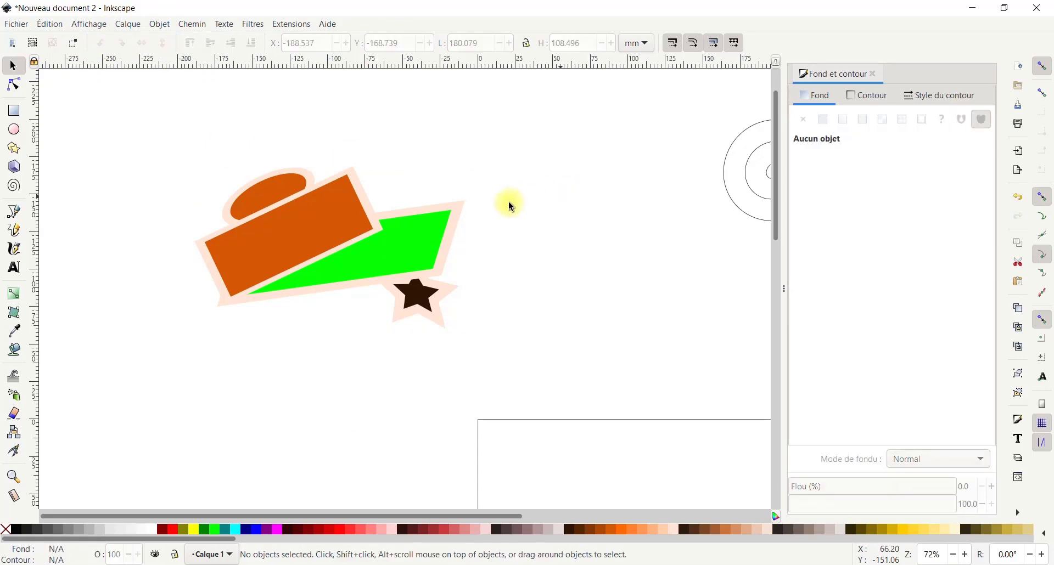
Step: Move the whole group towards the centre of the canvas and fill all its shapes with light pink ffd5d5
left_click_drag(346, 206, 443, 226)
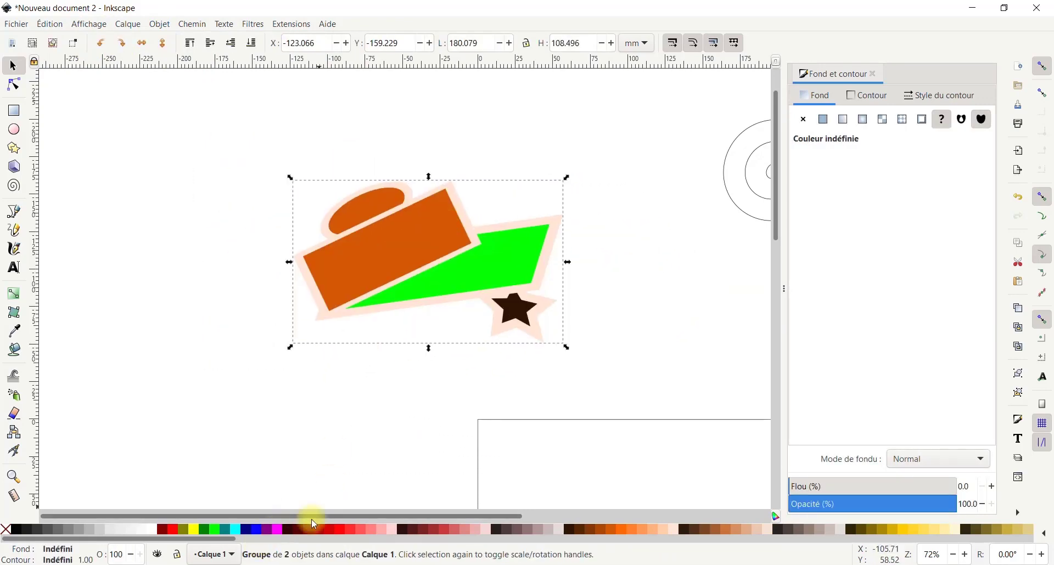
left_click(302, 529)
left_click(323, 530)
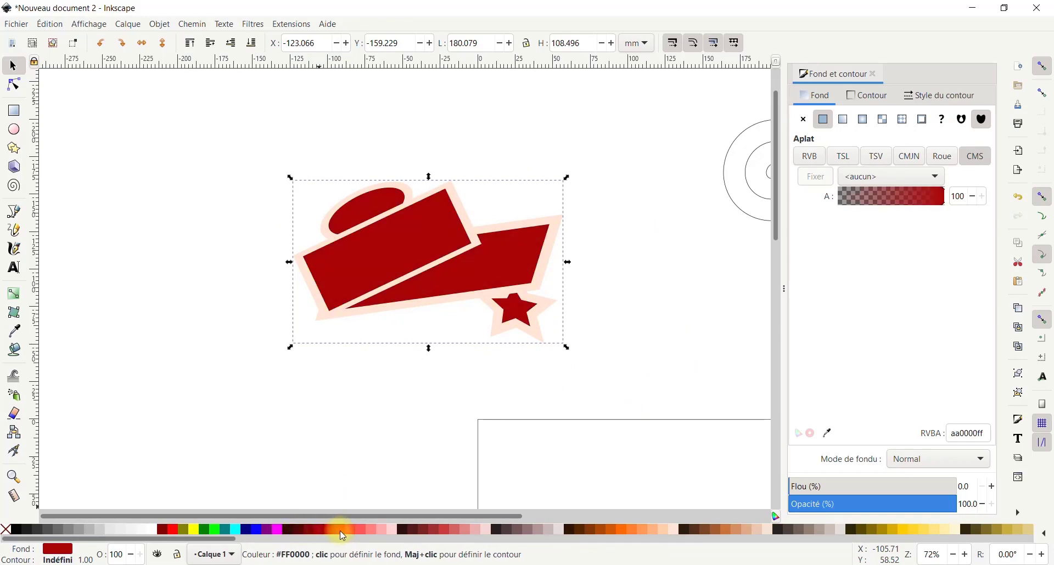
left_click(390, 529)
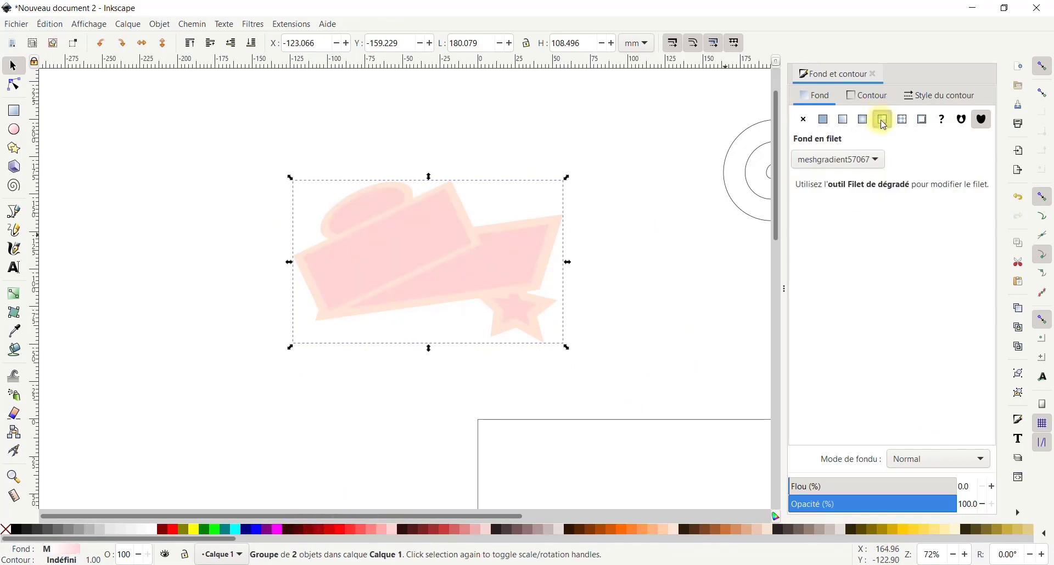
Step: Try pattern, swatch, flat, linear gradient, radial gradient and mesh gradient fills on the group
left_click(927, 121)
left_click(909, 120)
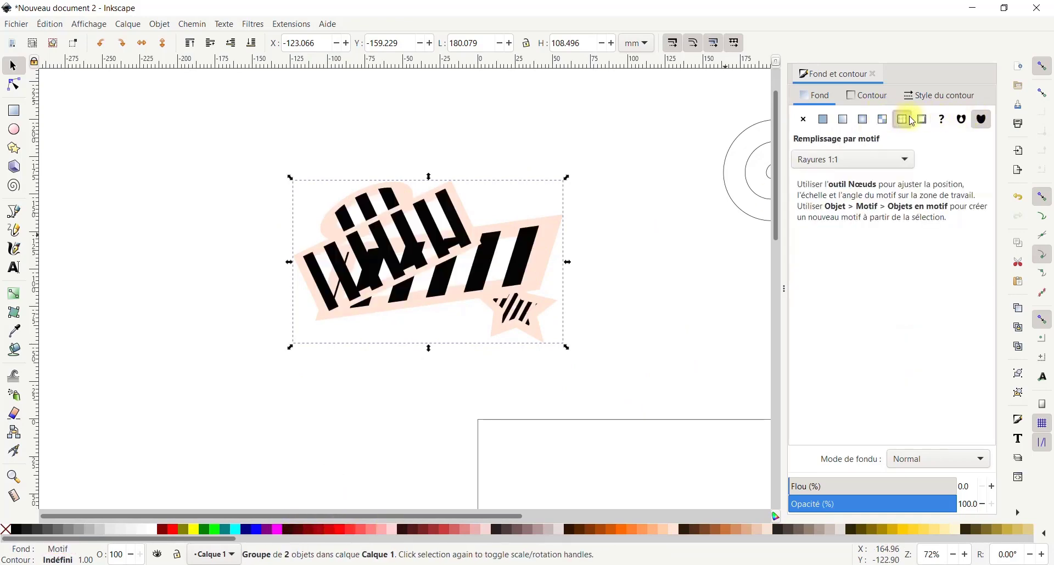
left_click(930, 125)
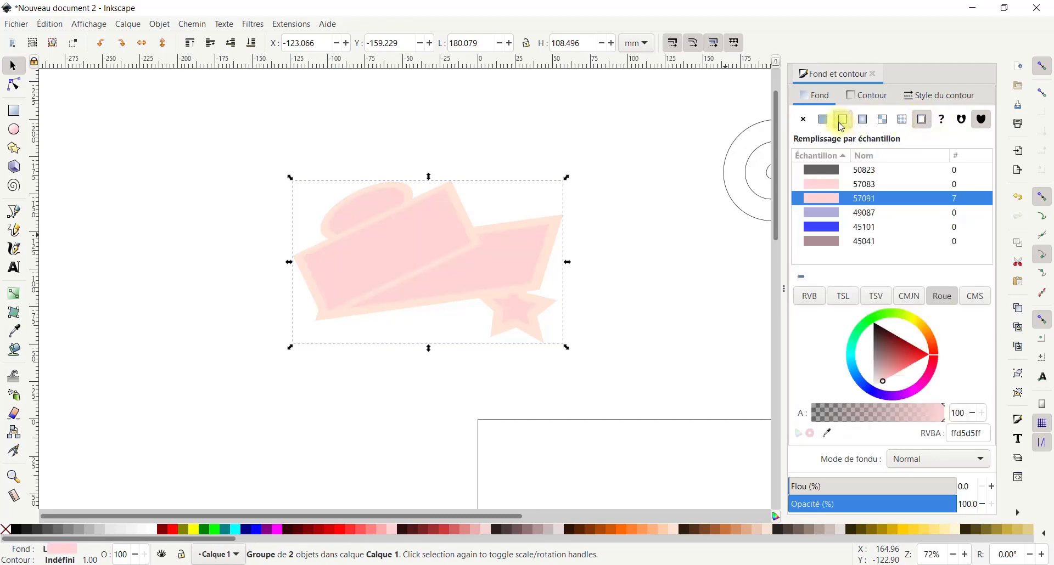
left_click(864, 125)
left_click(826, 121)
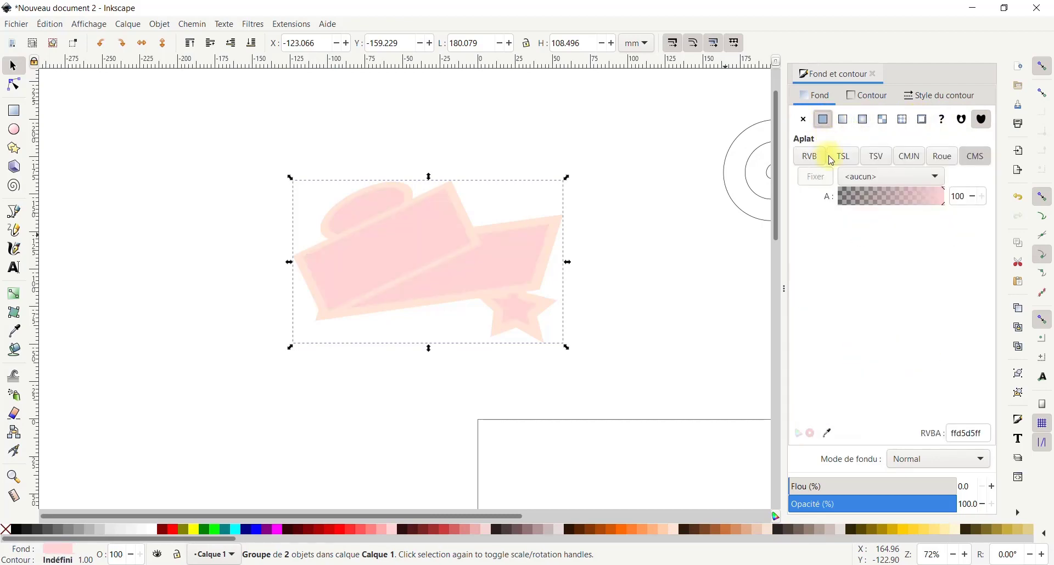
left_click(844, 120)
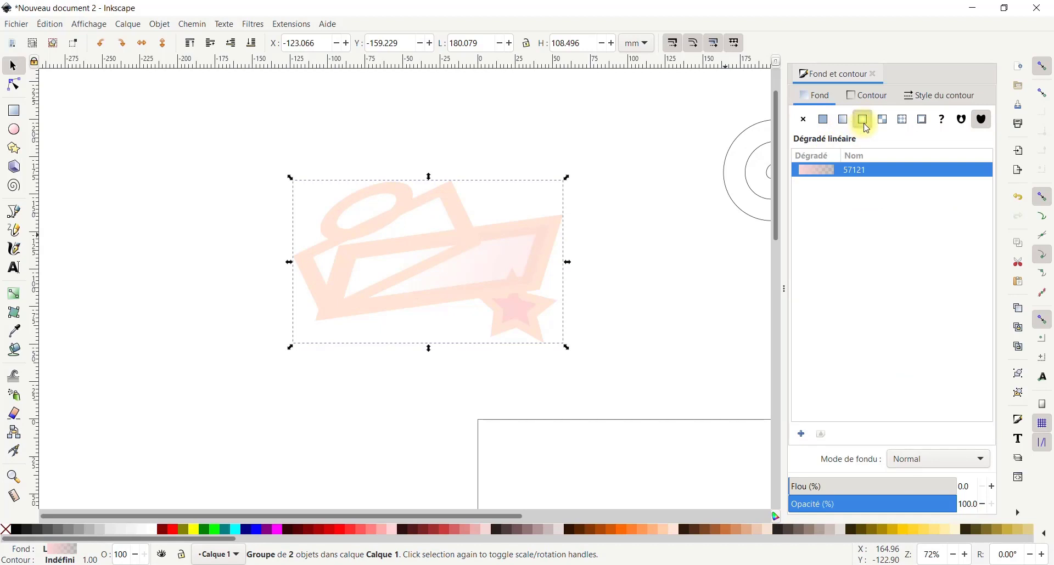
left_click(865, 124)
left_click(880, 122)
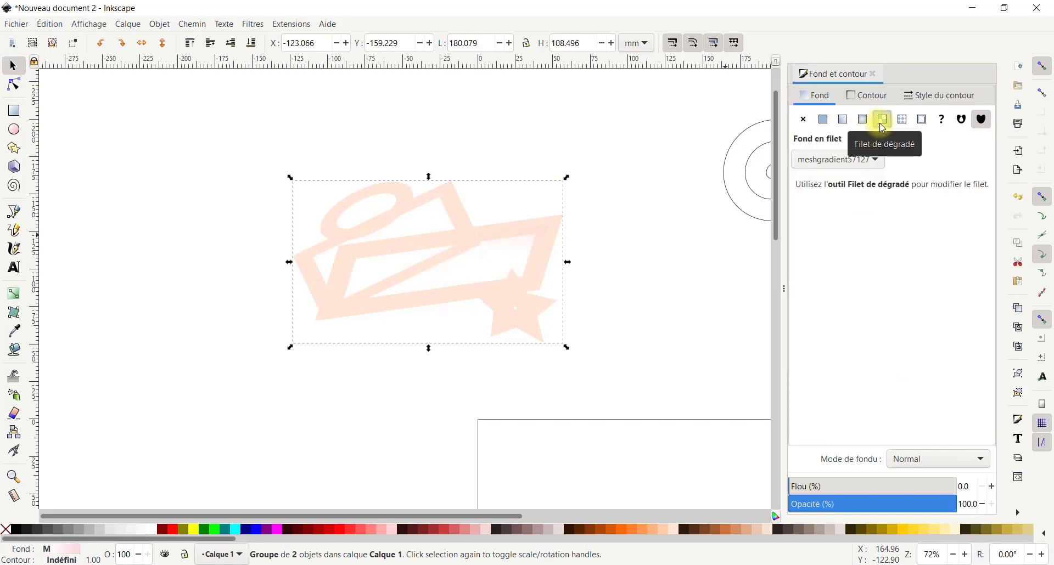
left_click(851, 121)
Step: Remove the group's outline and give its shapes a flat cyan 00ffff fill
left_click(866, 101)
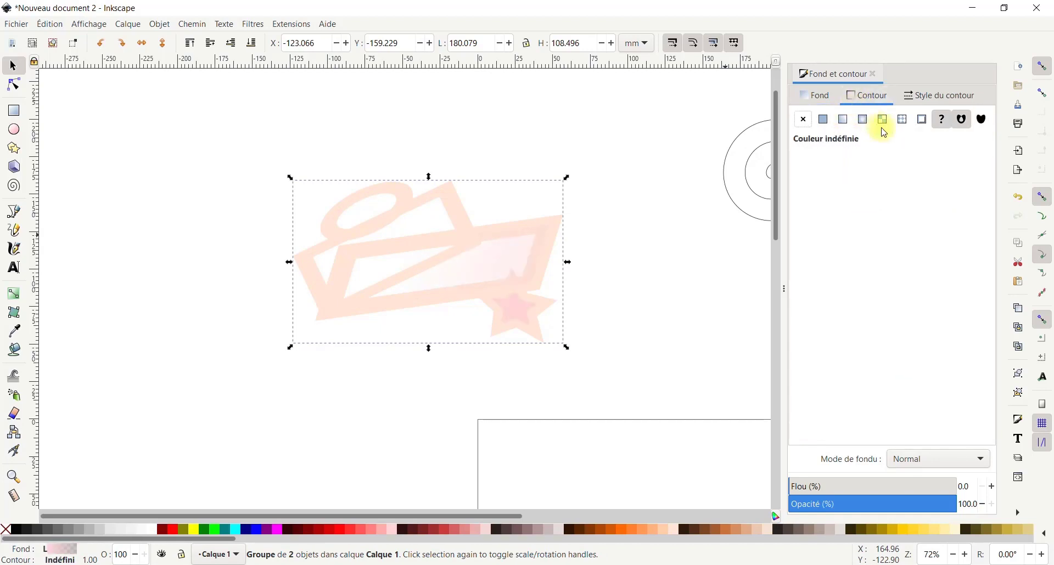
left_click(806, 120)
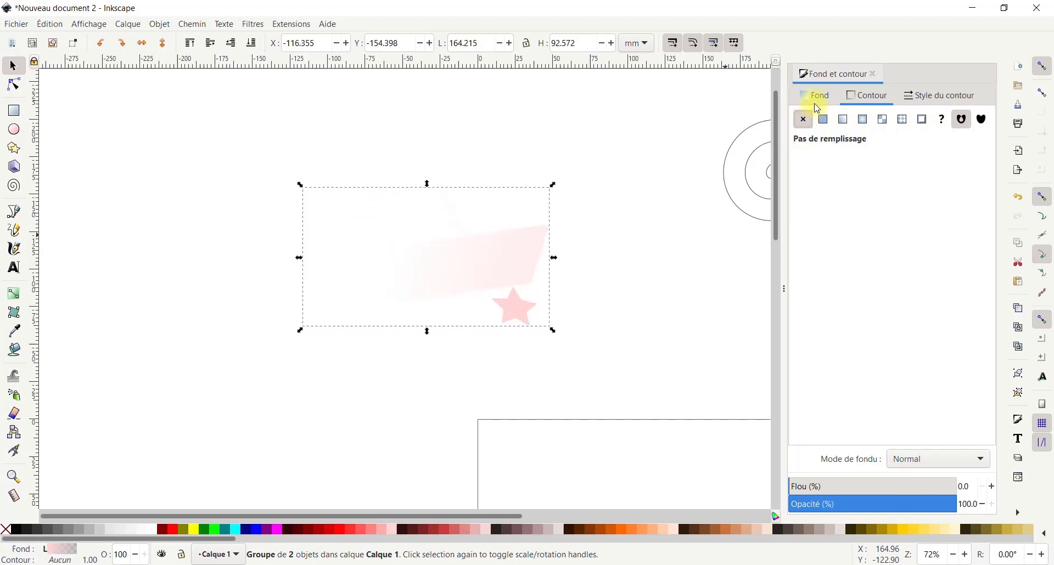
left_click(816, 97)
left_click(826, 121)
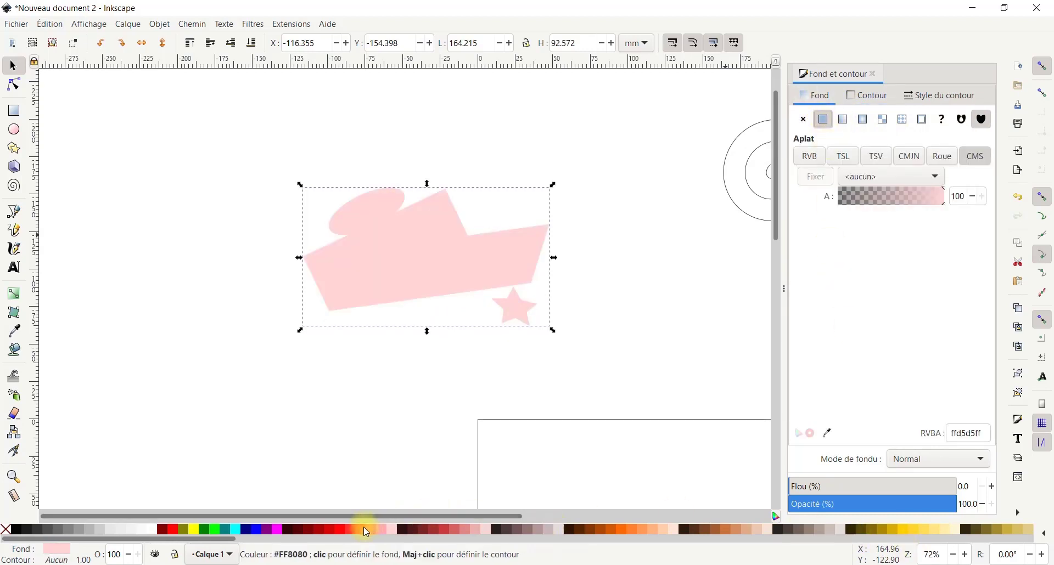
left_click(236, 533)
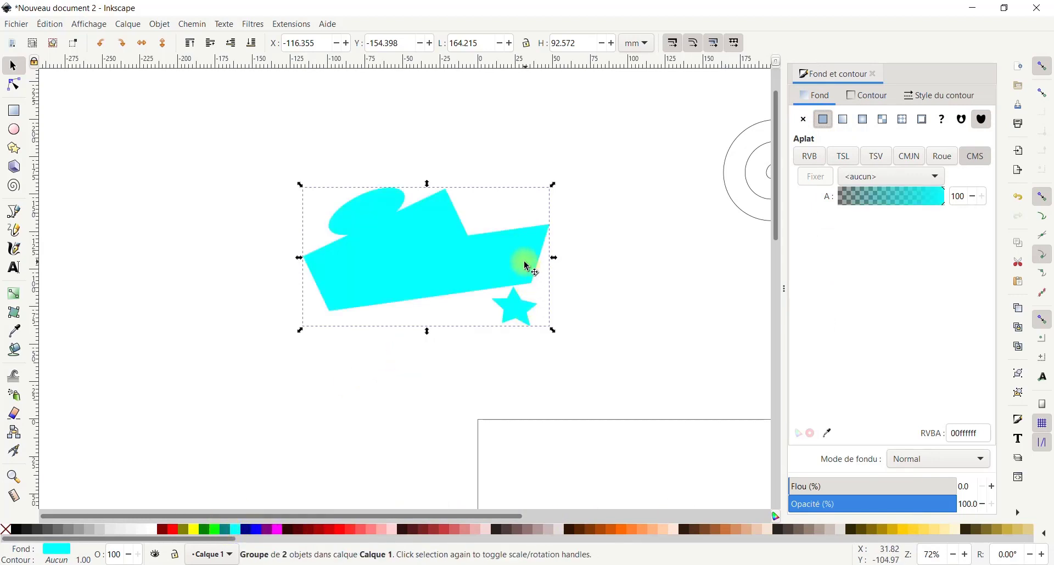
Step: Reapply a flat light peach ffe6d5 outline to the cyan group, then deselect and reselect the whole group
left_click(248, 213)
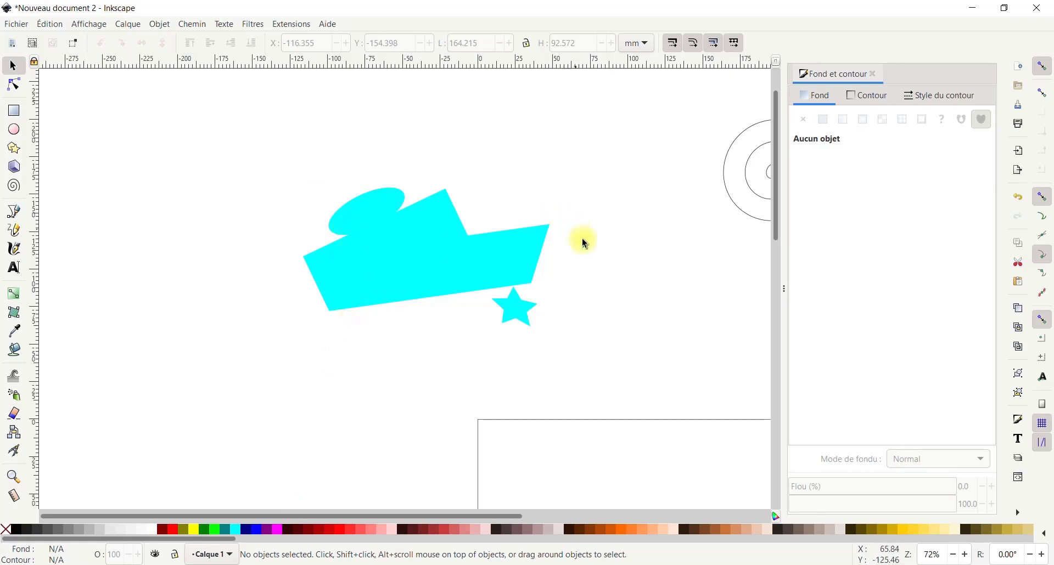
left_click(870, 96)
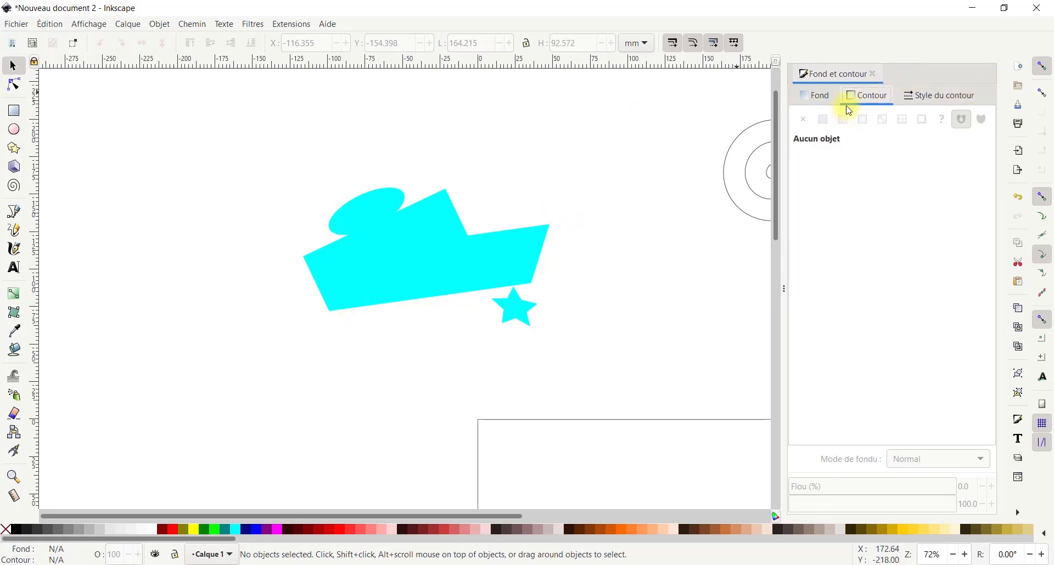
left_click(485, 249)
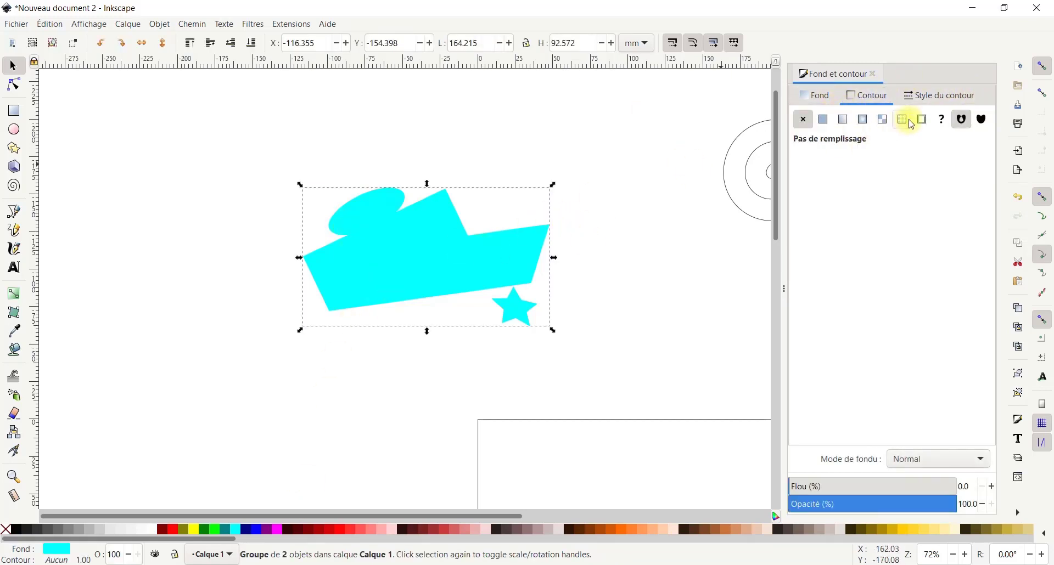
left_click(824, 119)
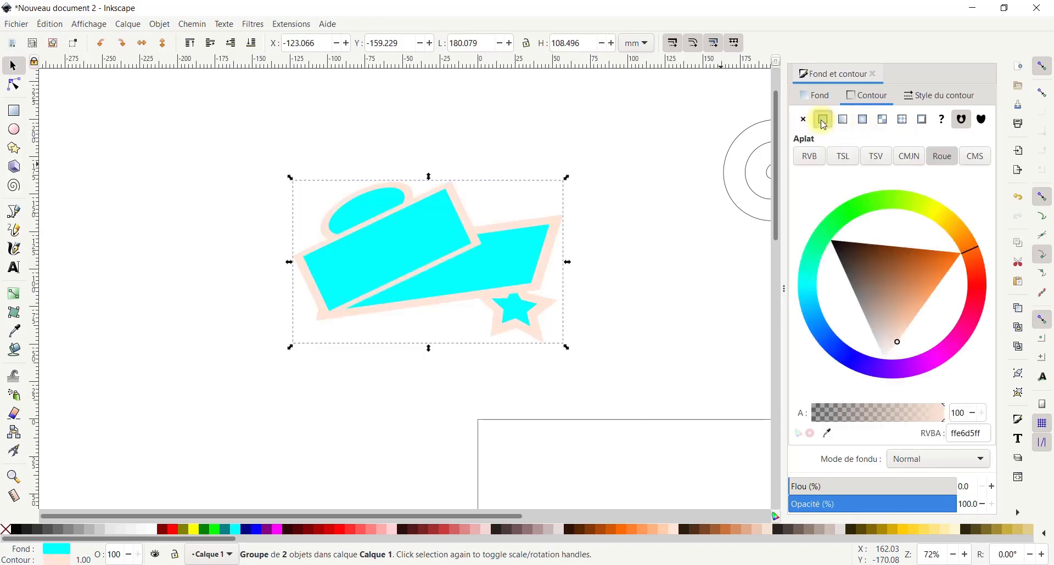
left_click(633, 328)
left_click_drag(226, 148, 604, 352)
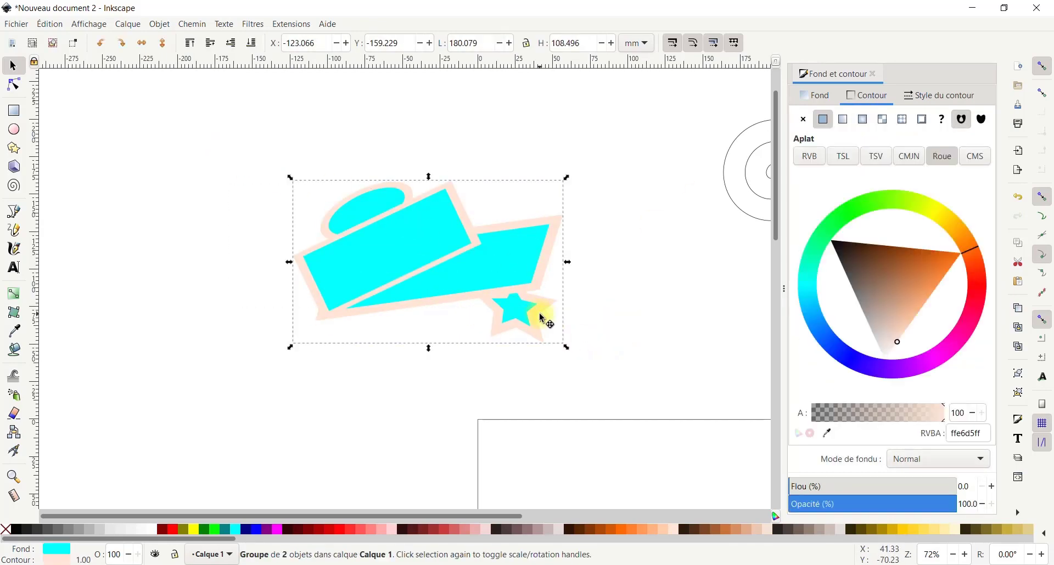
Step: Ungroup the whole cyan artwork so that the star is separate from the group holding the rectangles and ellipse
left_click(649, 280)
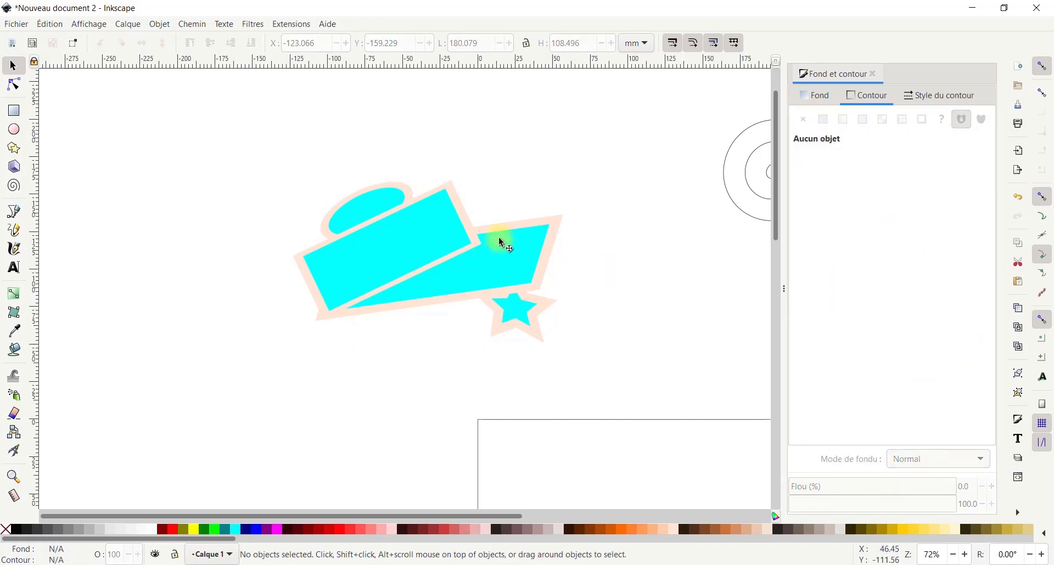
left_click(357, 235)
right_click(357, 234)
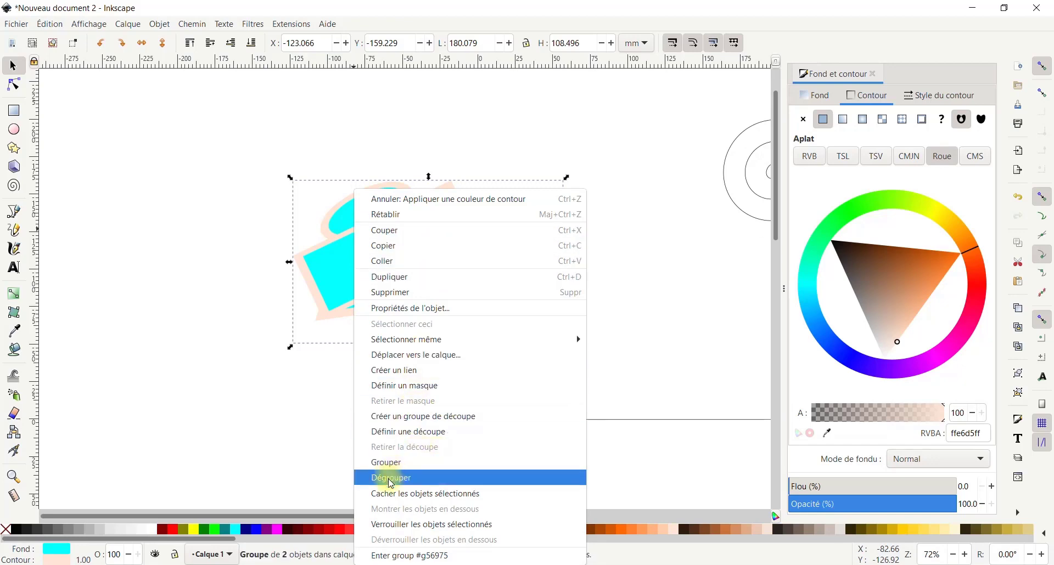
left_click(193, 294)
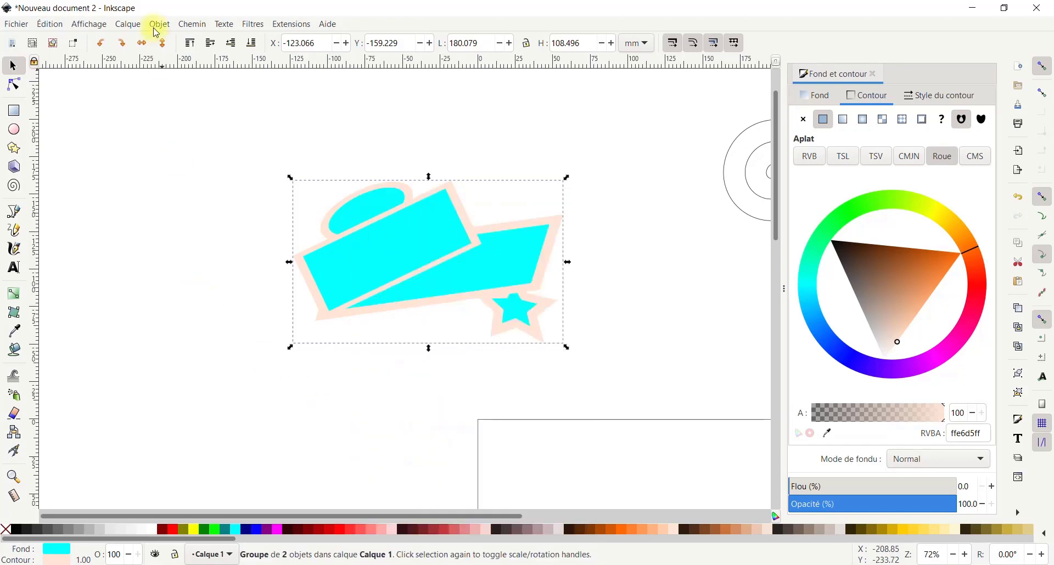
left_click(162, 25)
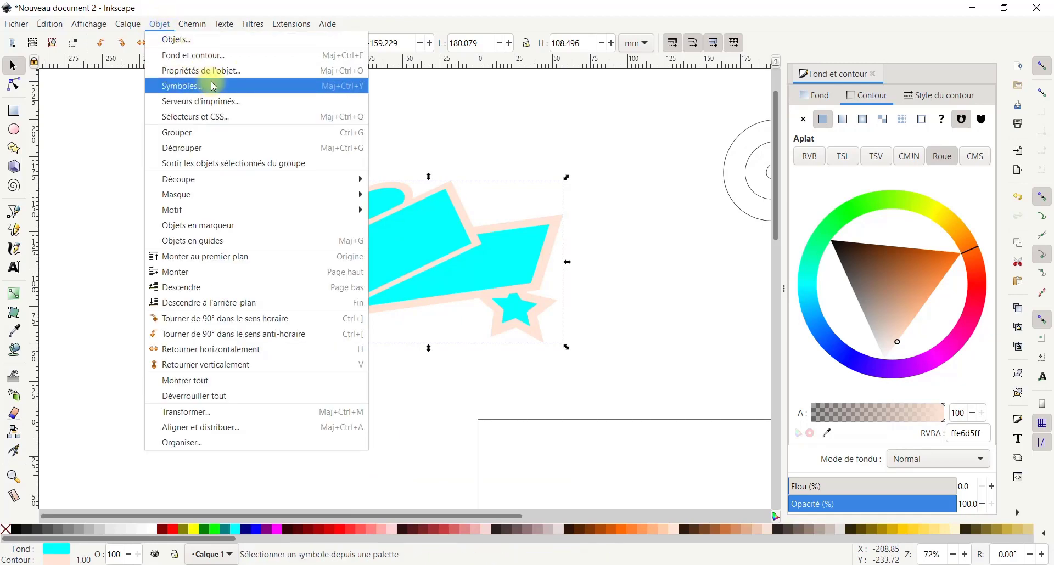
left_click(198, 148)
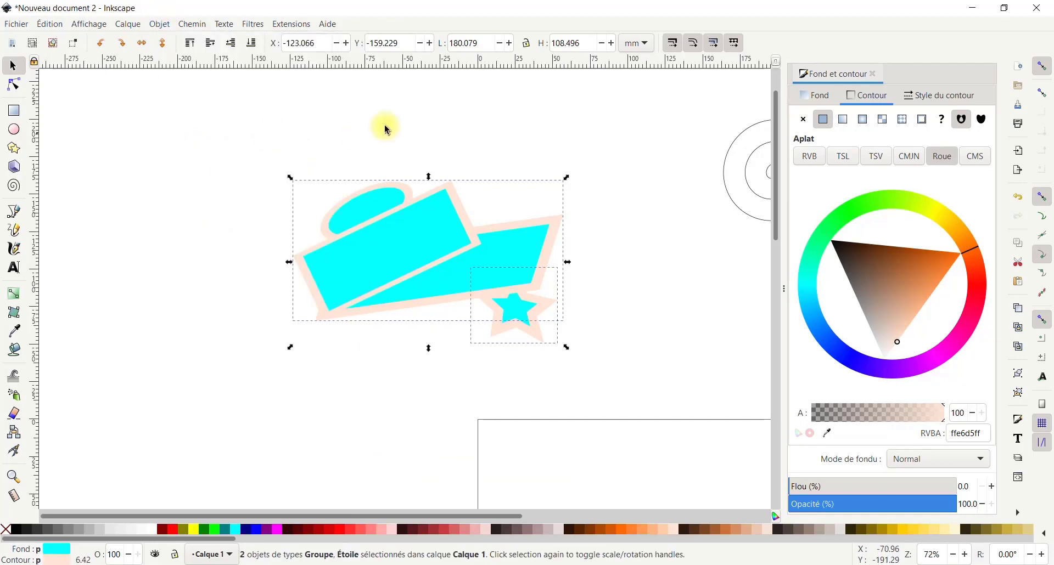
Step: Move the group of rectangles and ellipse left, away from the star, and shift the star slightly right and down
left_click(428, 113)
mouse_move(483, 242)
left_mouse_down()
mouse_move(336, 181)
mouse_move(358, 233)
left_mouse_up()
left_click(529, 314)
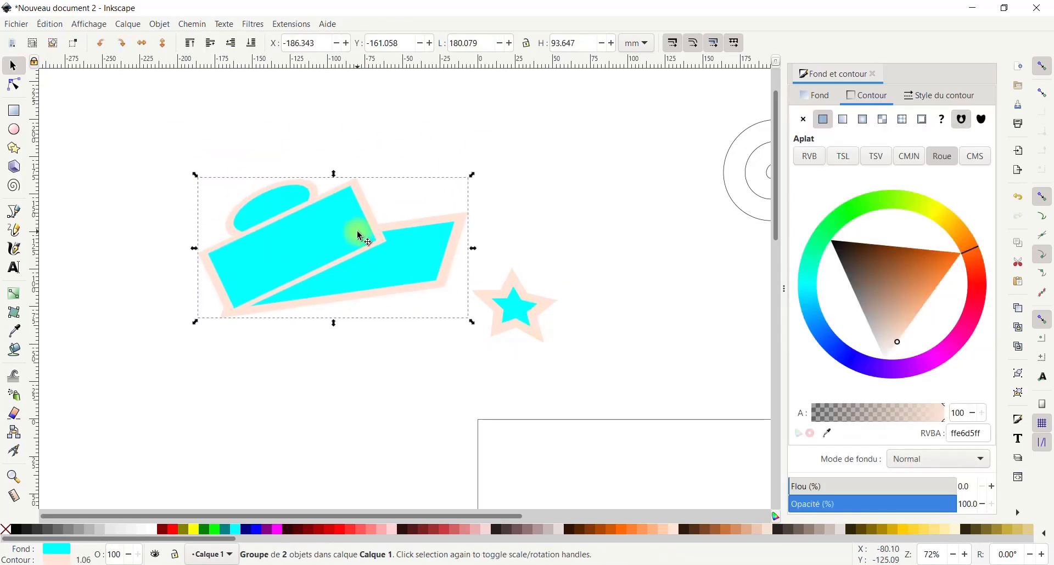
left_click(520, 311)
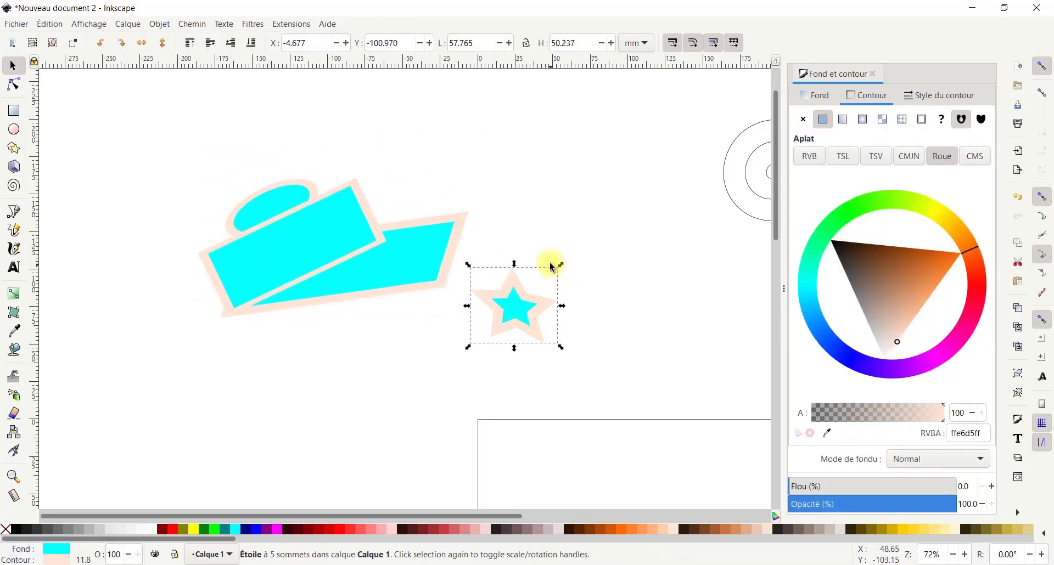
left_click_drag(500, 295, 528, 306)
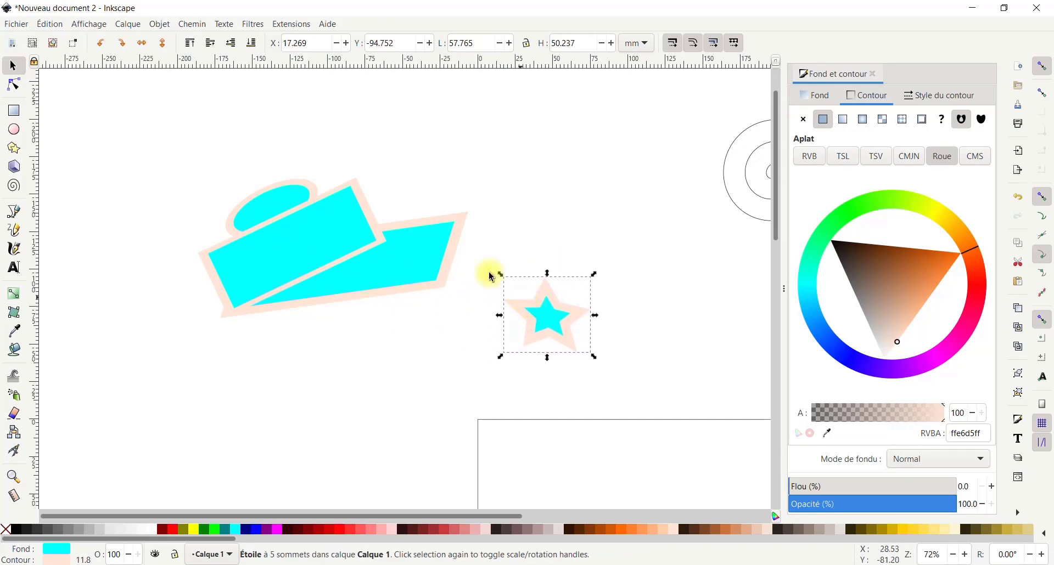
Step: Ungroup the rectangles and ellipse, then move the ellipse-and-rectangle subgroup up and left and the skewed rectangle down over the star
left_click(333, 224)
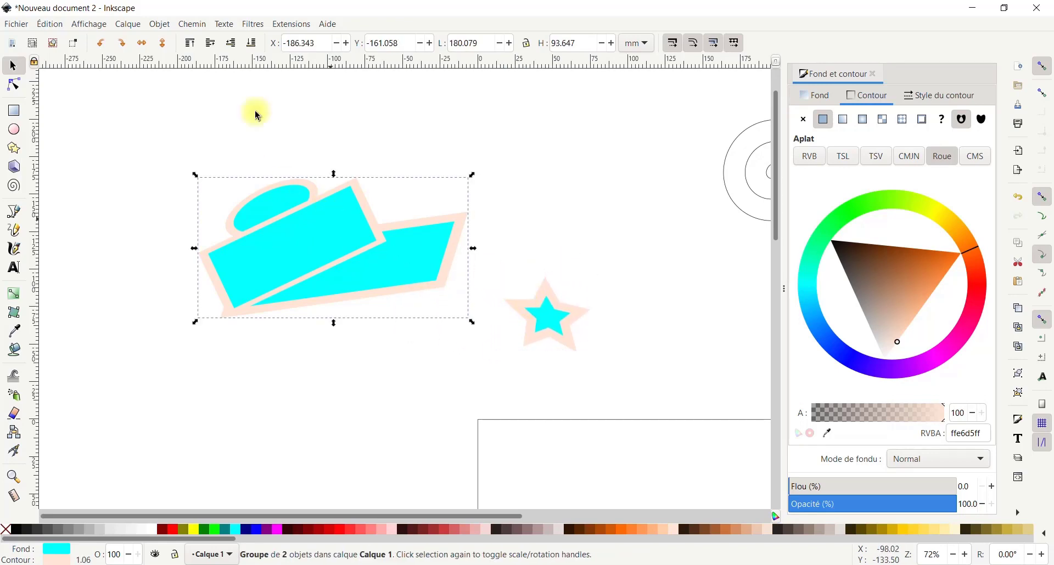
left_click(159, 25)
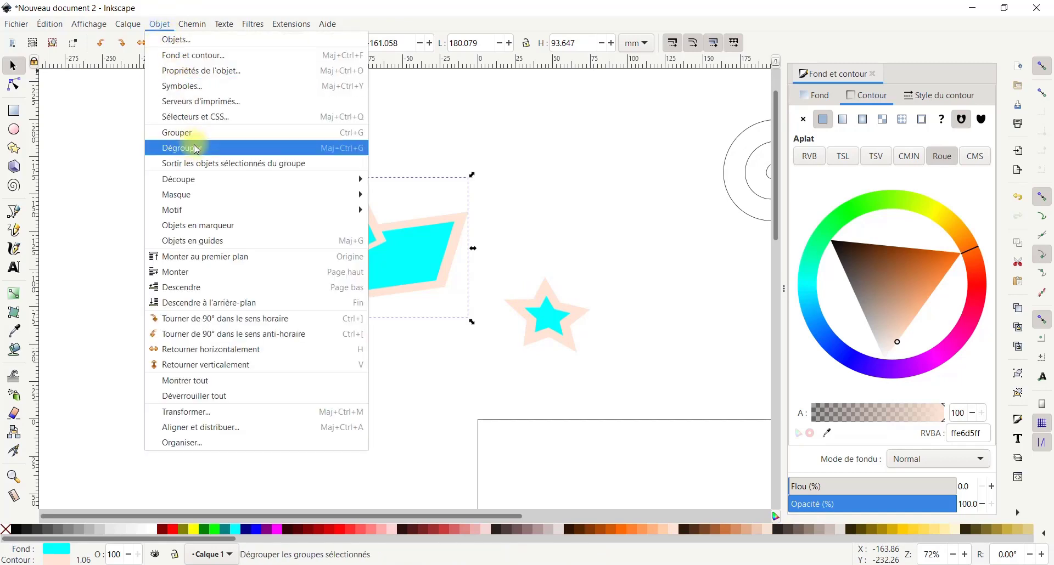
left_click(313, 147)
left_click_drag(297, 195, 248, 160)
left_click(497, 166)
left_click_drag(401, 195, 604, 336)
Step: Nudge the ellipse-and-rectangle subgroup right and down, ungroup it, and move its rectangle well to the right of the ellipse
left_click(313, 219)
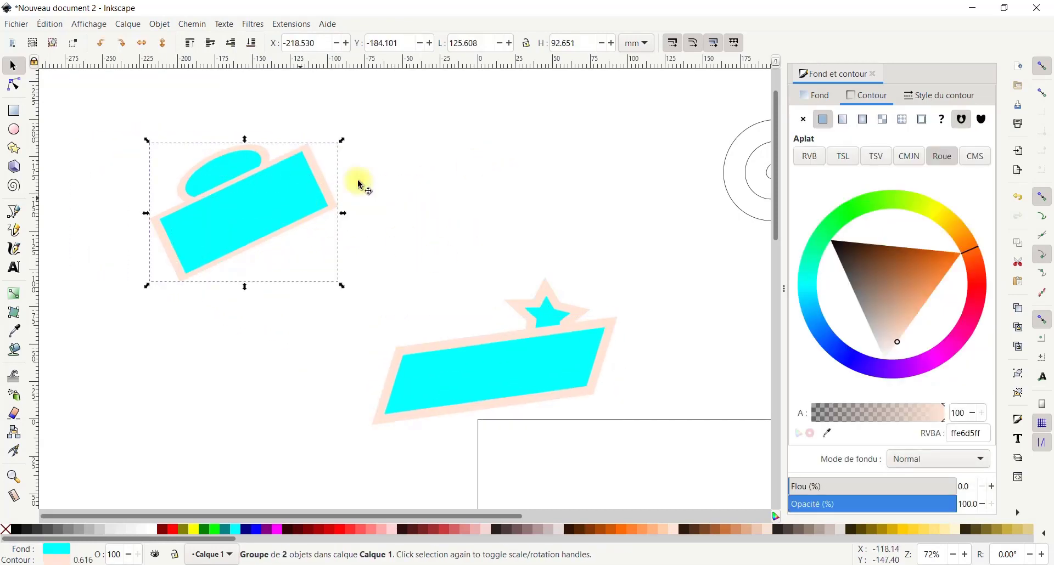
left_click(456, 174)
left_click_drag(262, 197, 299, 216)
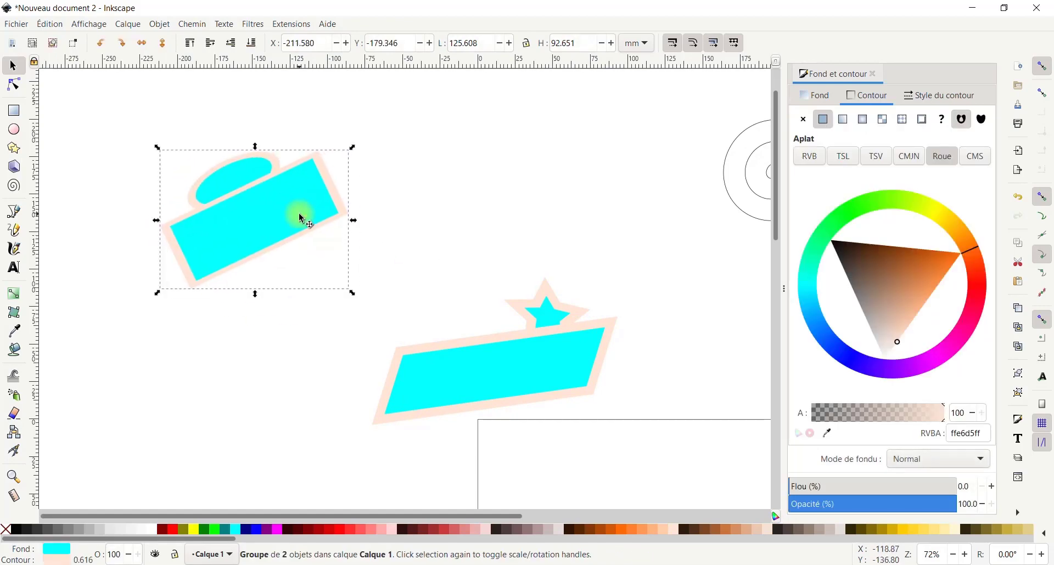
left_click(156, 24)
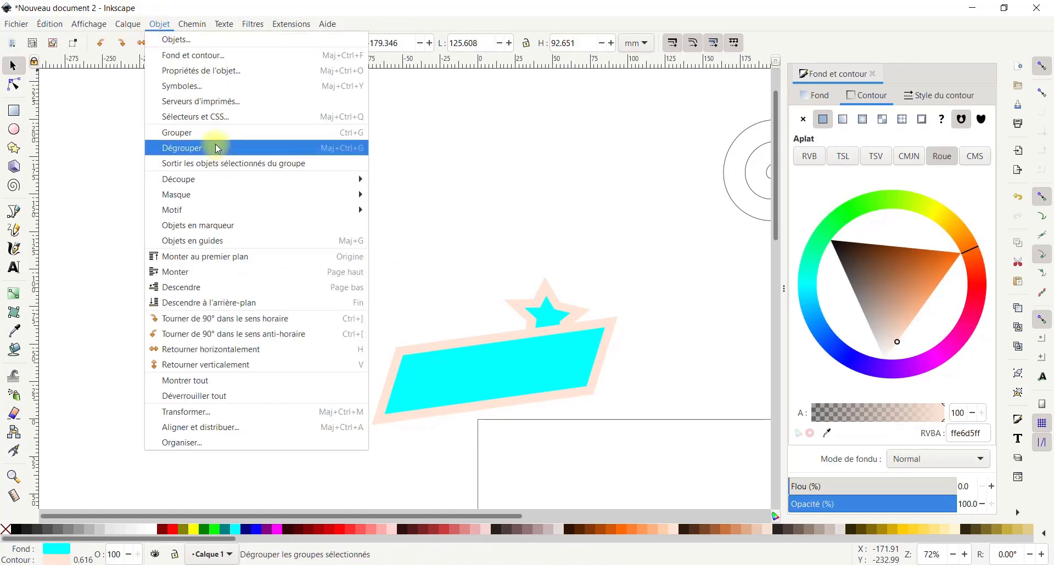
left_click(278, 149)
left_click(471, 188)
left_click_drag(344, 215, 560, 188)
left_click(314, 225)
left_click(482, 229)
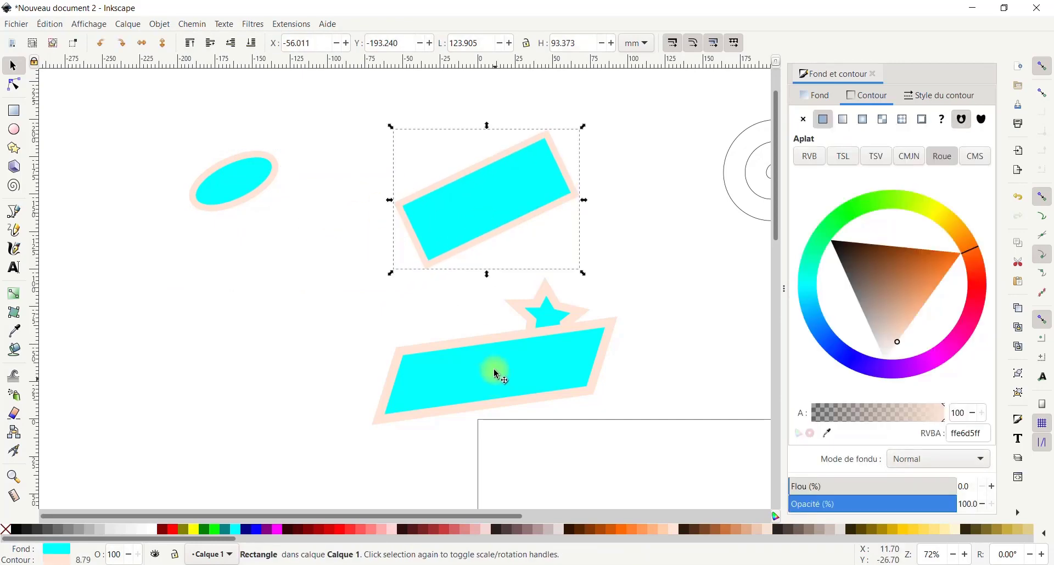
Step: Check the separated shapes individually, then select all four together and scale them down to about 228 by 150 mm
left_click(492, 365)
left_click(484, 230)
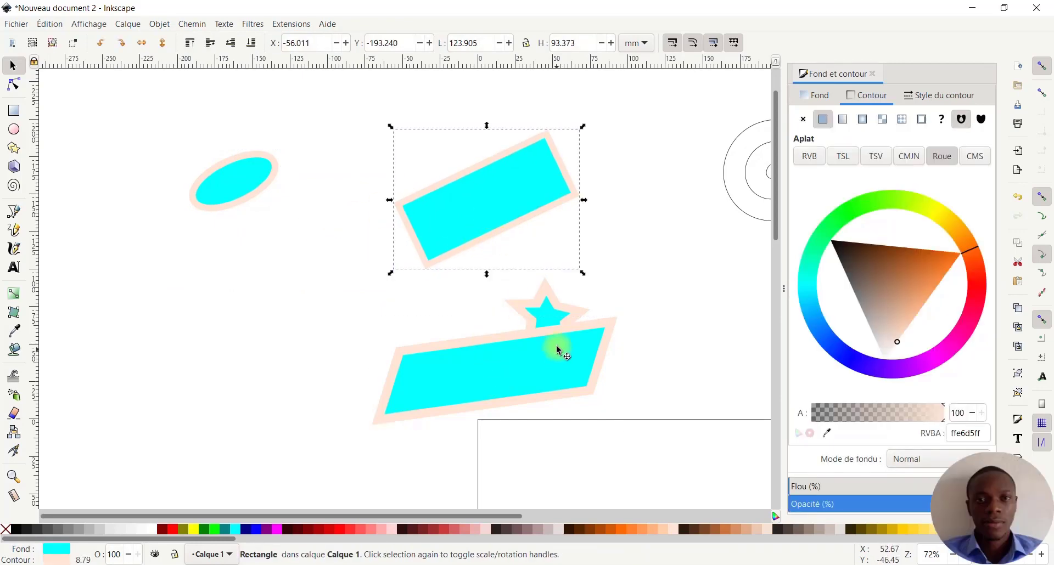
left_click(546, 323)
left_click(510, 349)
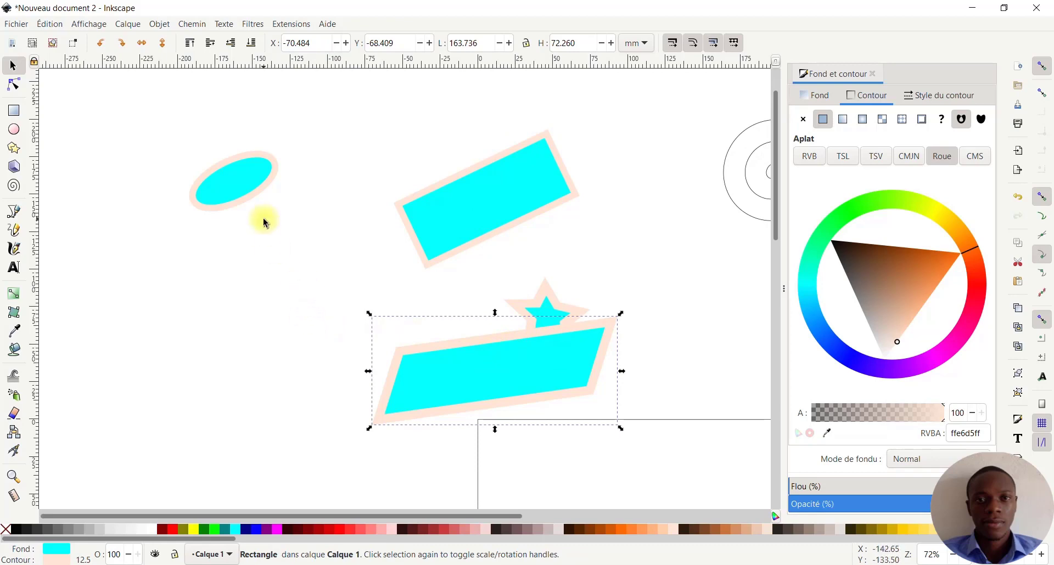
left_click_drag(129, 104, 656, 435)
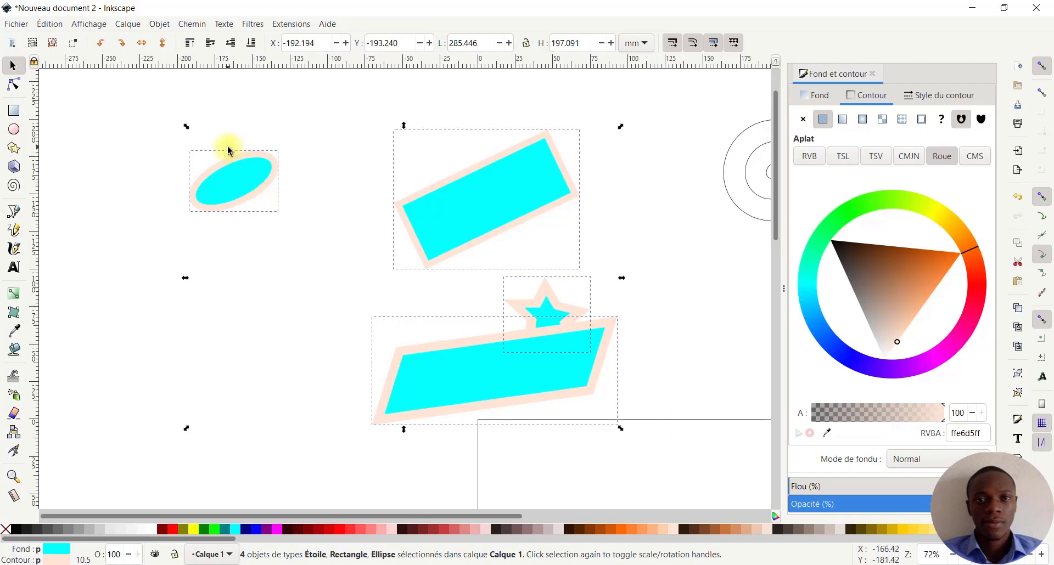
left_click_drag(181, 126, 273, 197)
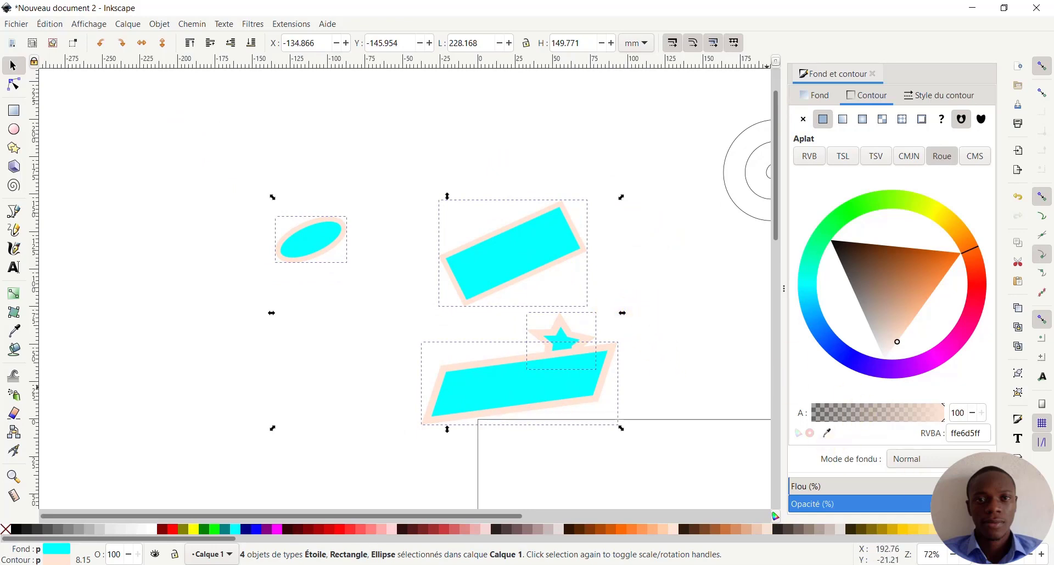
left_click(1019, 564)
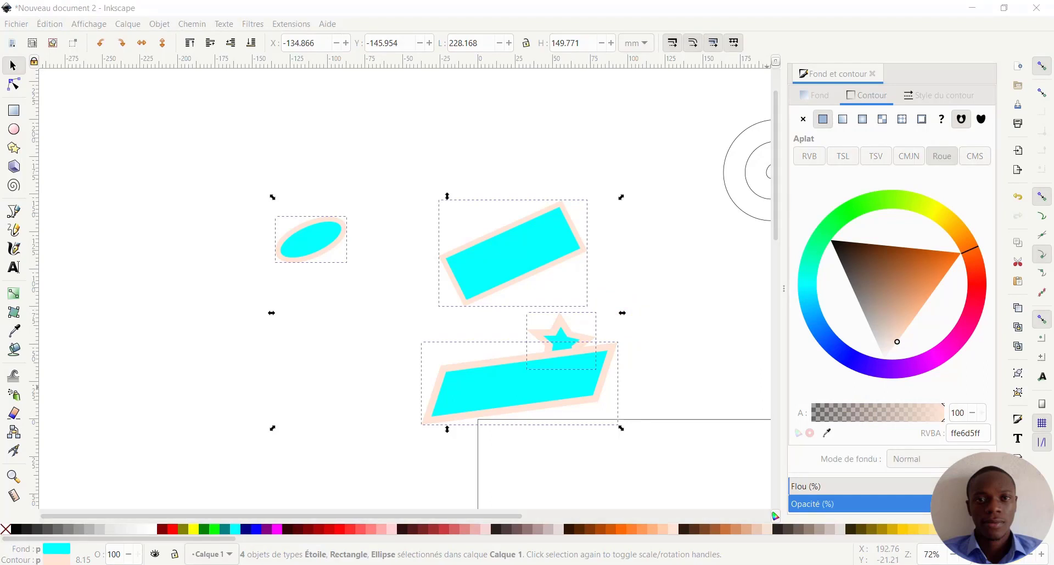